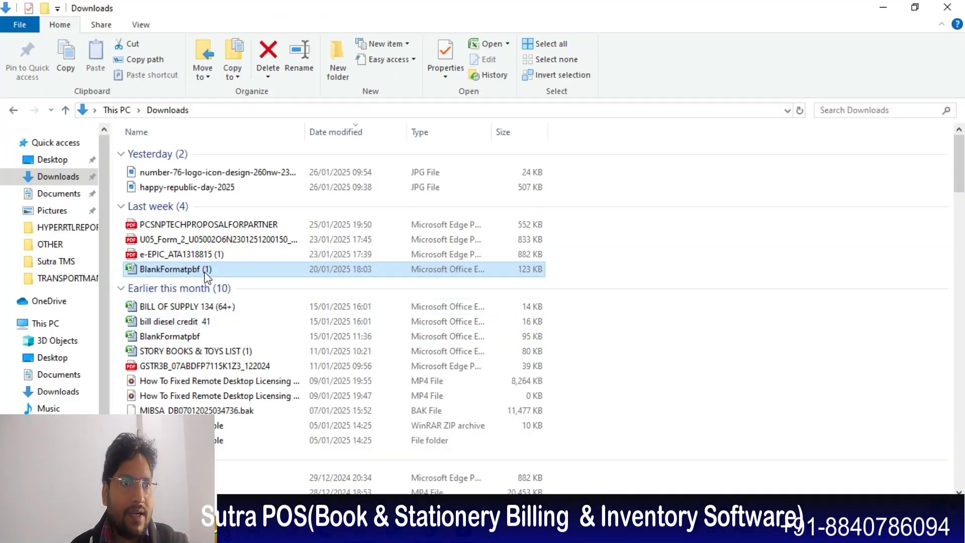
- Open the BlankFormatpbf (1) workbook from the Downloads folder in Excel
left_click(205, 272)
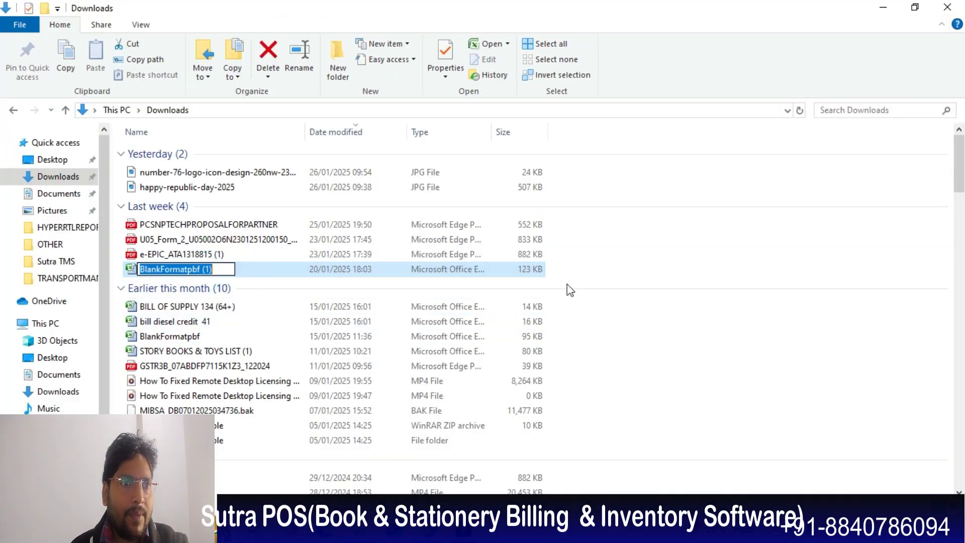
double_click(279, 271)
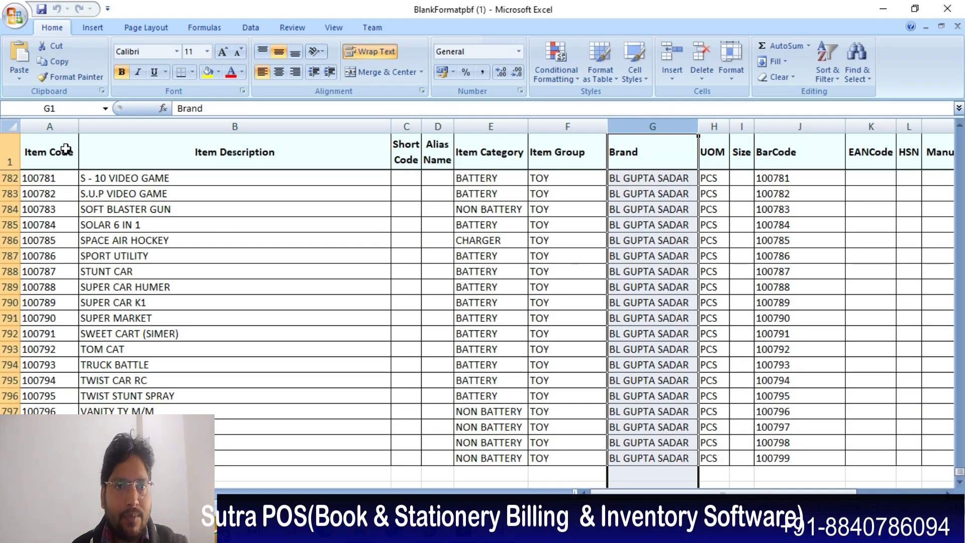
- Review the item list from the last toy rows up to row 1 and across to the rate columns
scroll(892, 247, "up", 3)
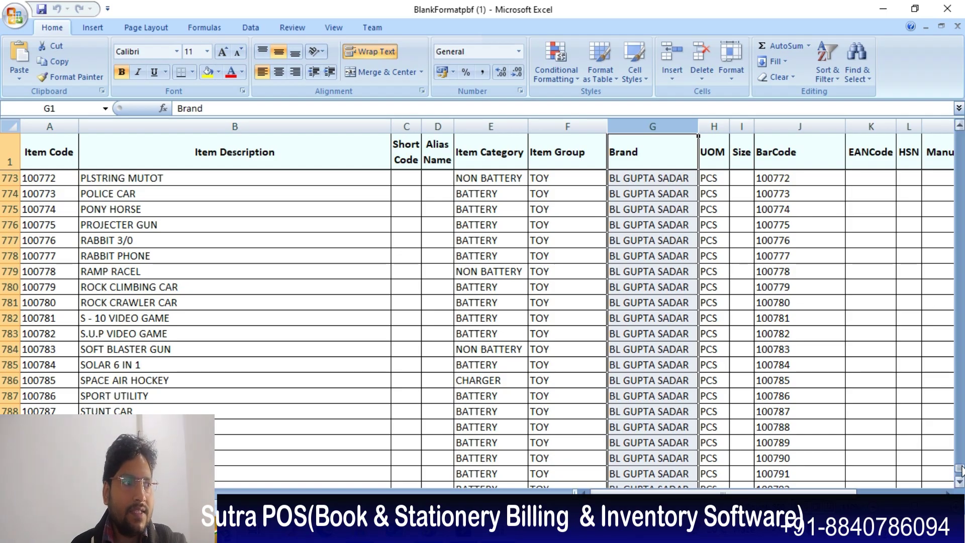
left_click_drag(961, 467, 959, 132)
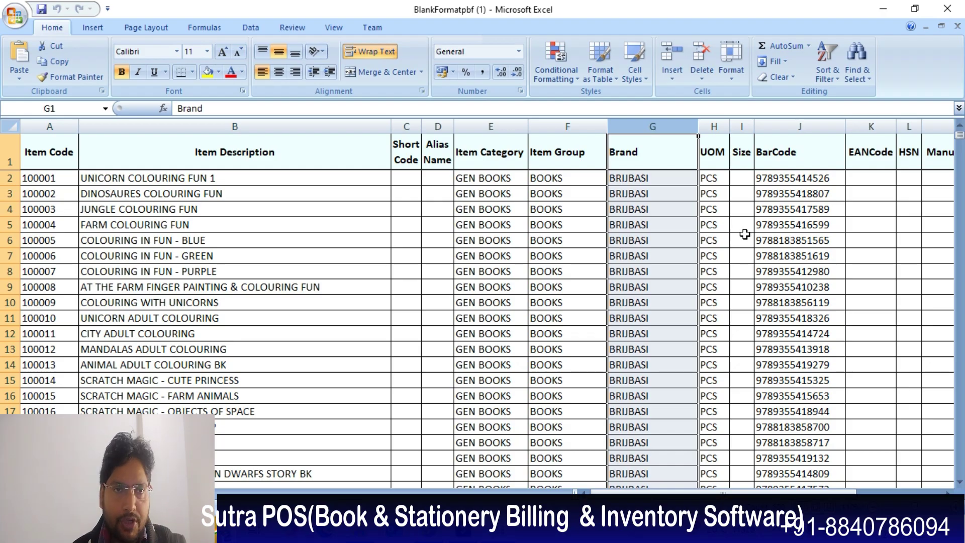
left_click_drag(777, 492, 834, 493)
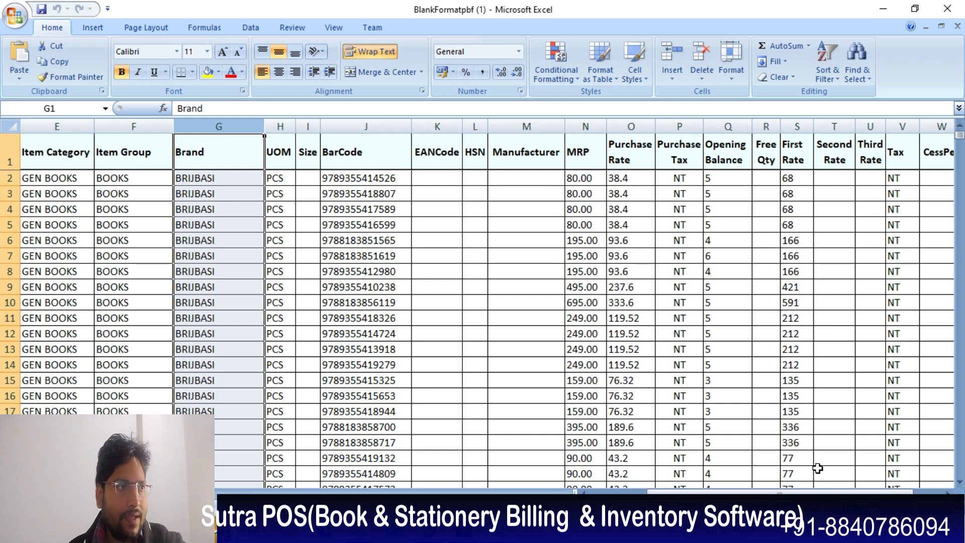
left_click_drag(817, 494, 874, 489)
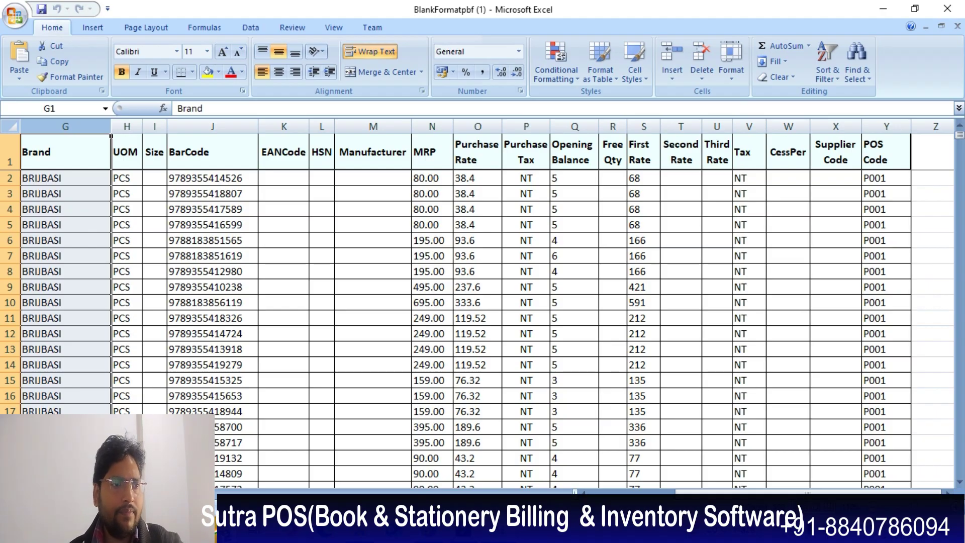
- Check Sutra POS's Point of Sale master for existing code B001, then return to Excel
left_click(442, 420)
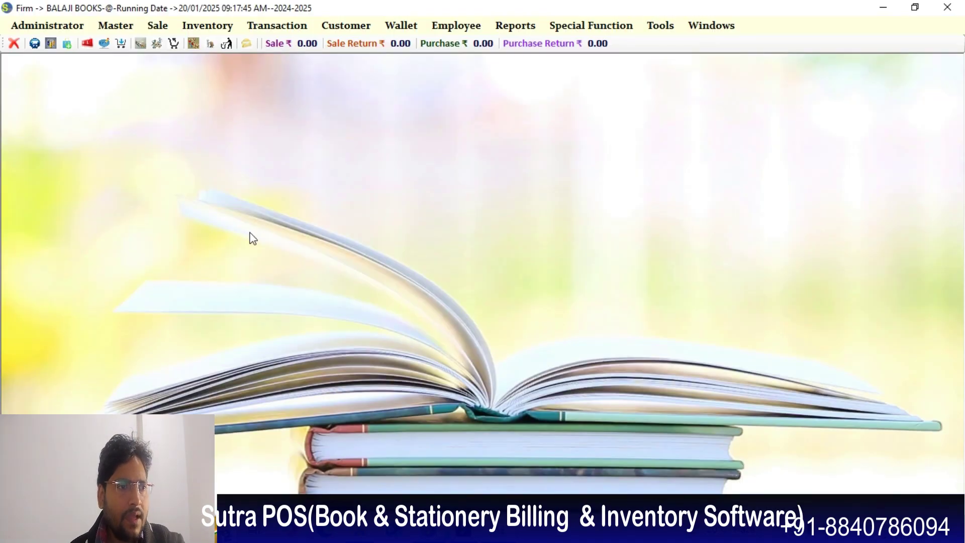
left_click(128, 28)
left_click(130, 40)
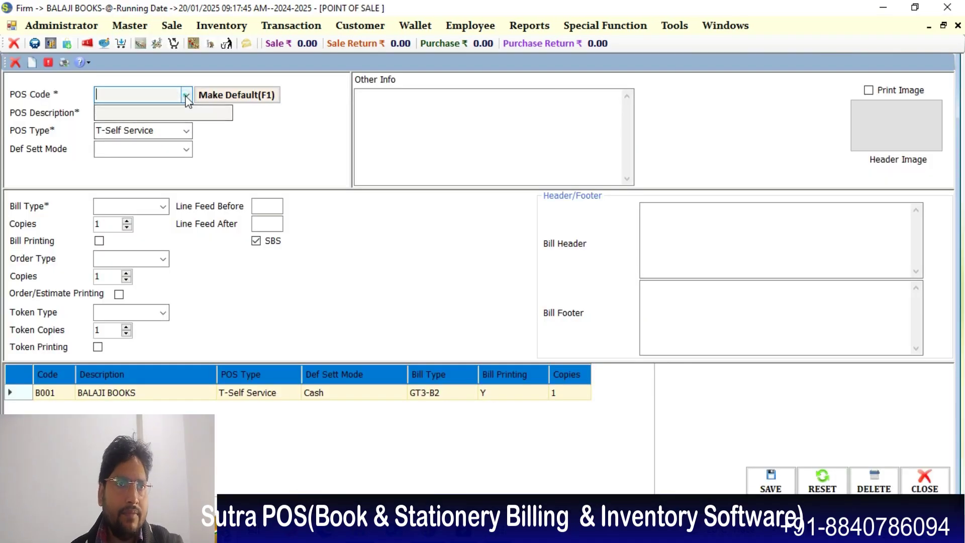
left_click(186, 94)
left_click(159, 105)
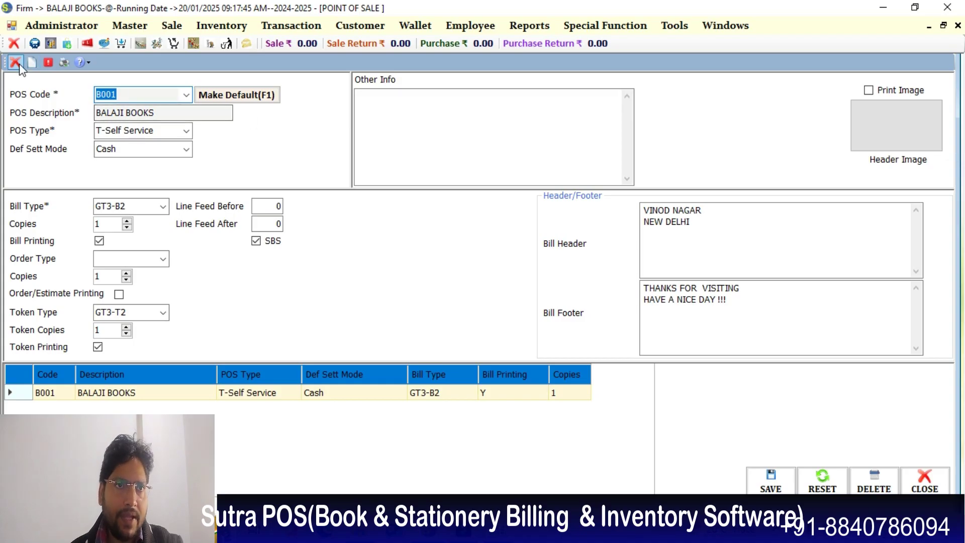
left_click(463, 530)
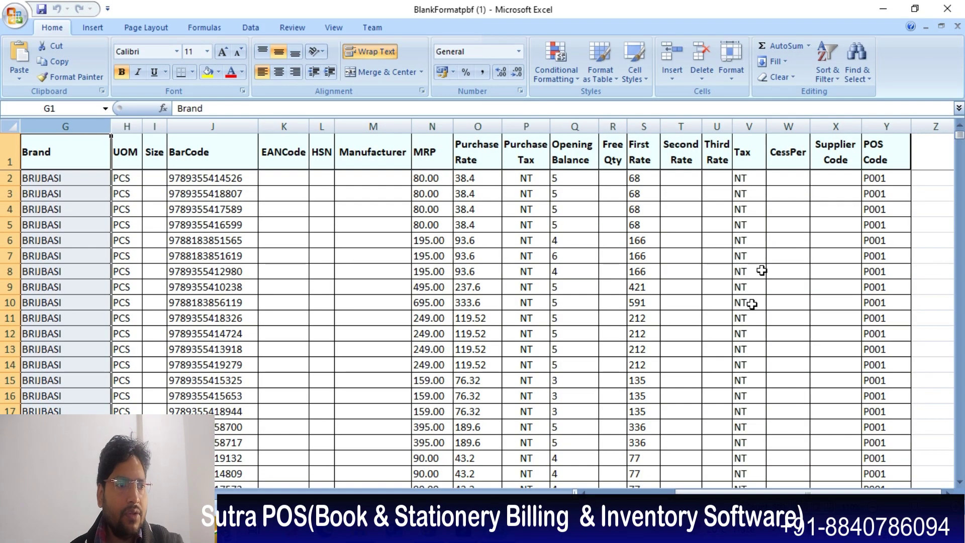
- Change POS Code in Y2 and Y3 from P001 to B001 and fill it down column Y
double_click(871, 178)
key("BackSpace")
type("B")
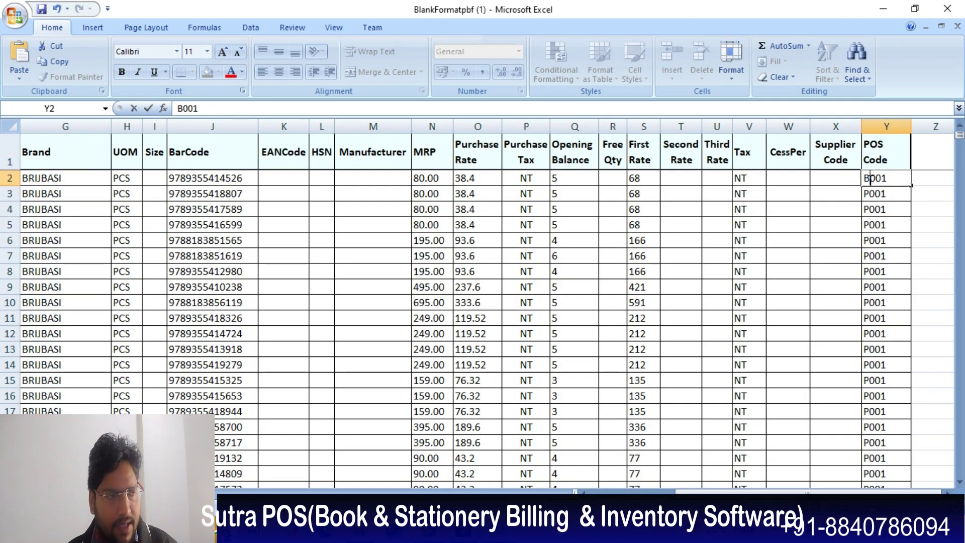
double_click(870, 194)
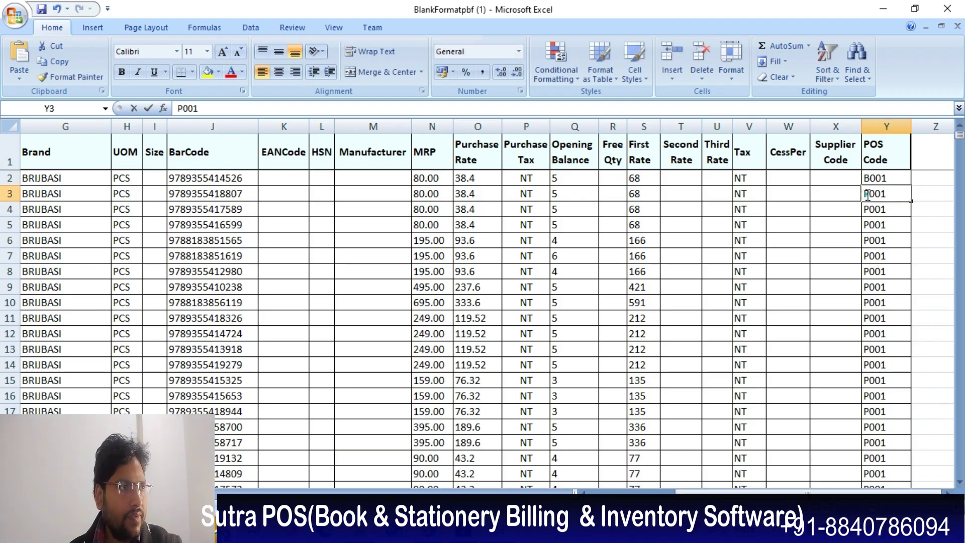
key("BackSpace")
type("B")
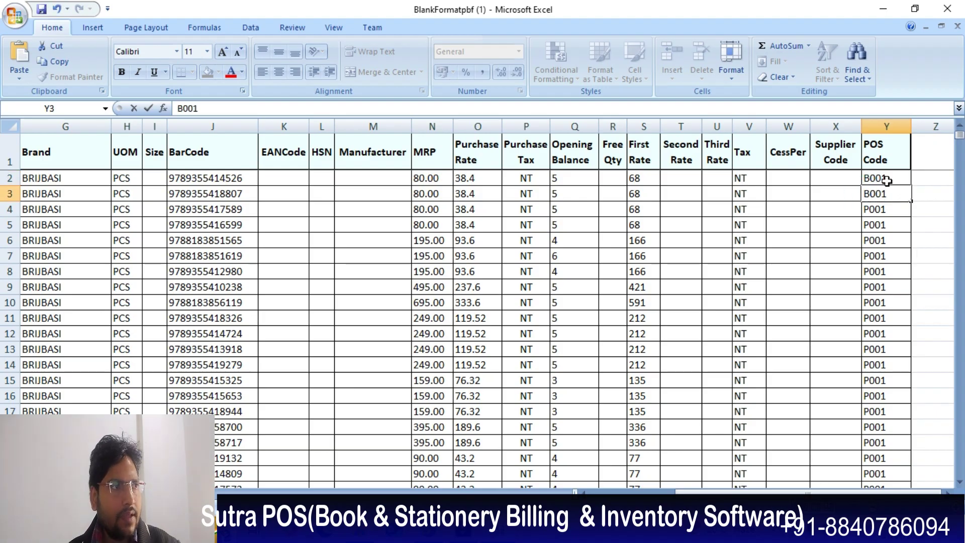
left_click(887, 180)
left_click_drag(886, 180, 920, 470)
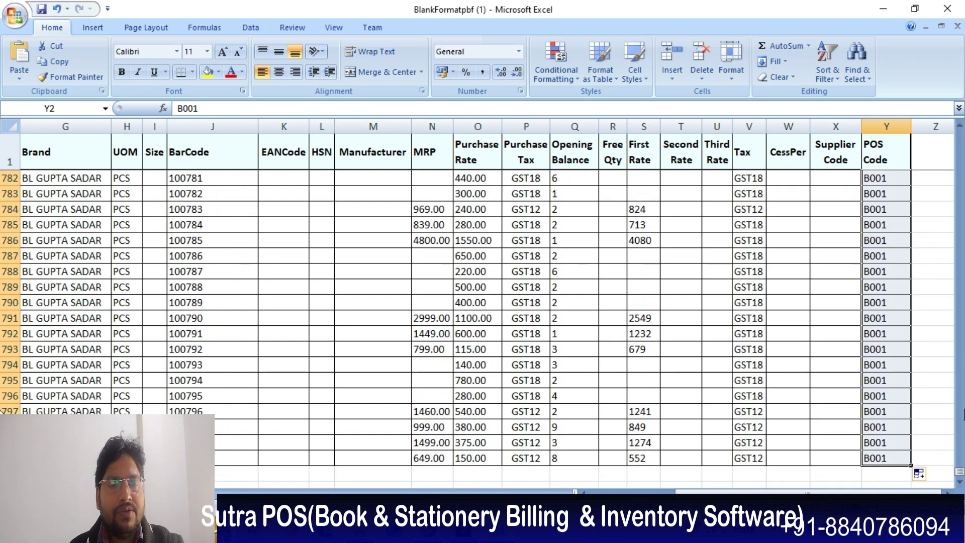
left_click_drag(960, 477, 960, 135)
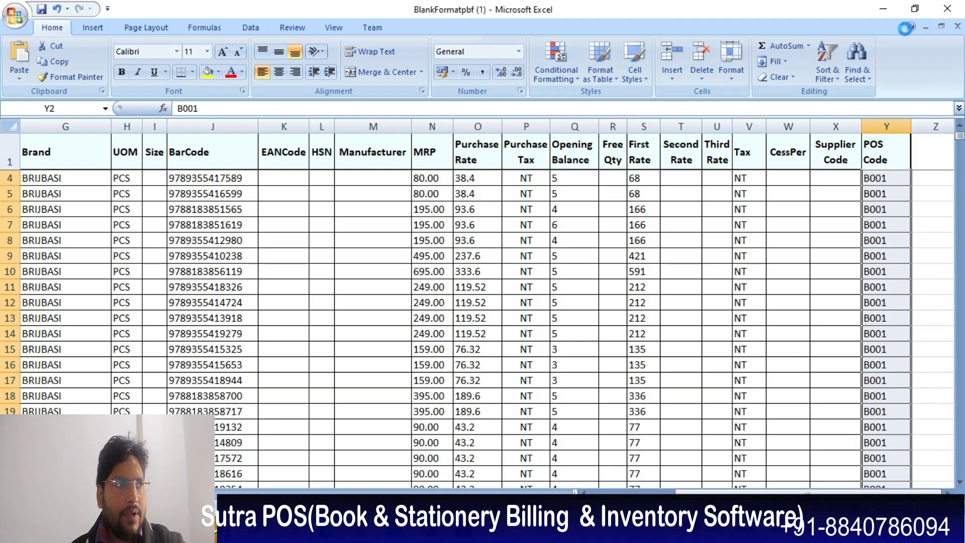
- Close the Excel workbook and the Point of Sale setup form
left_click(950, 14)
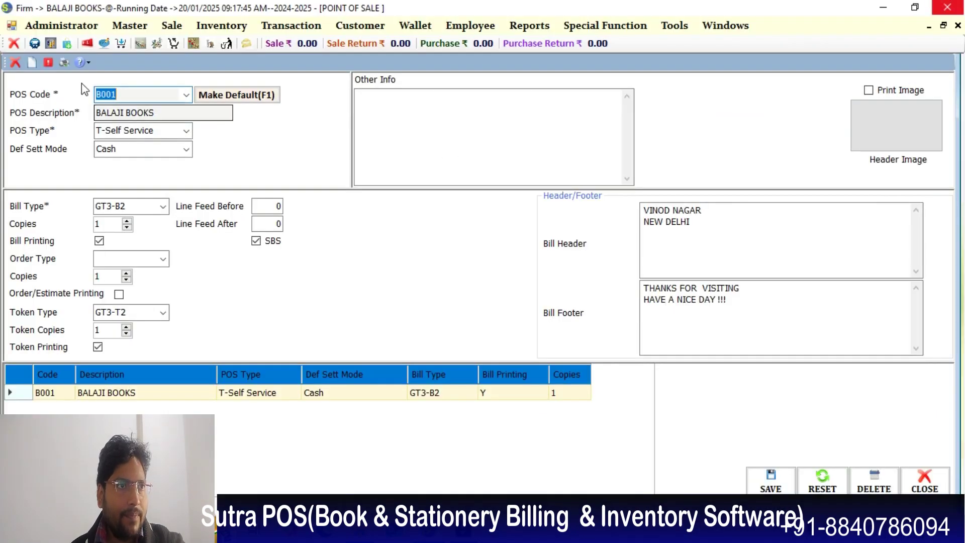
left_click(15, 62)
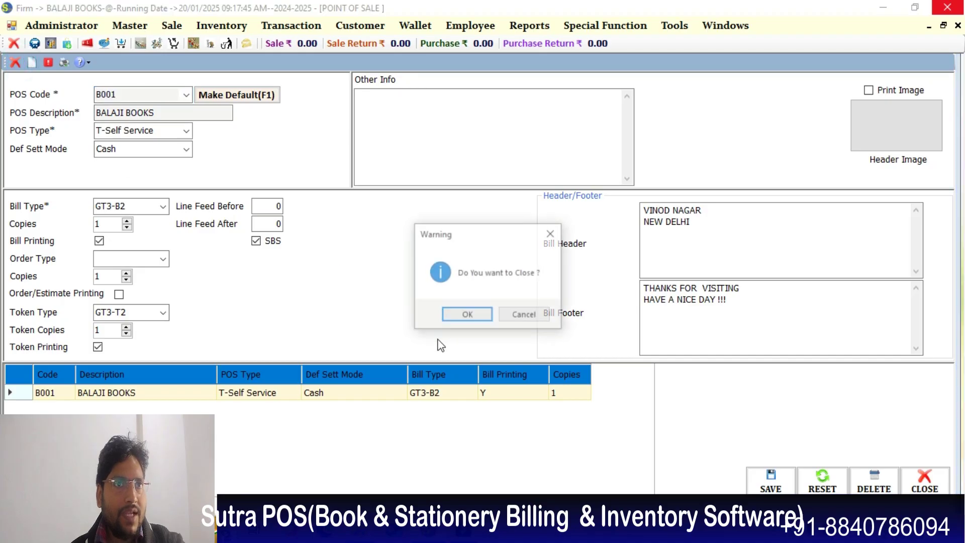
left_click(467, 316)
- Import items from Downloads' BlankFormatpbf (1) via Import/Export Particular, then close it
left_click(68, 27)
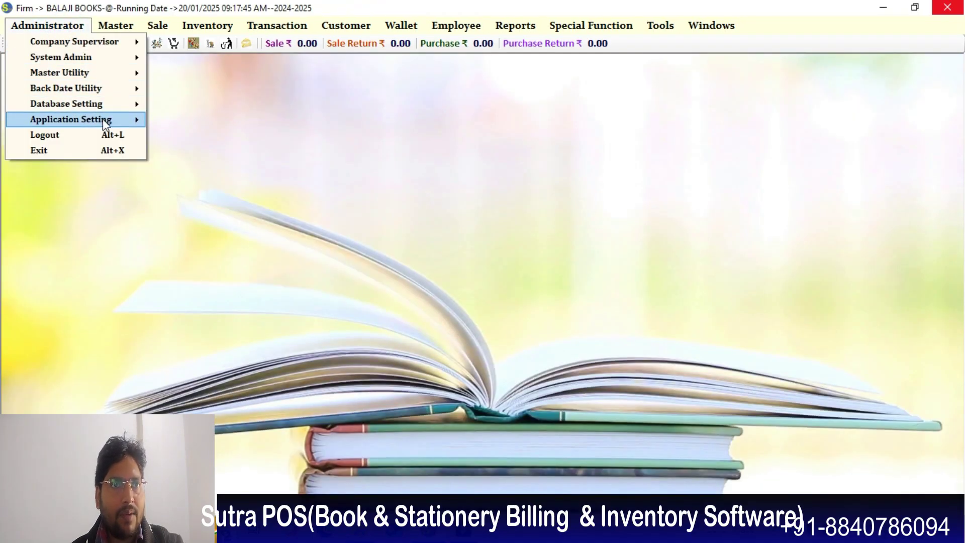
mouse_move(104, 109)
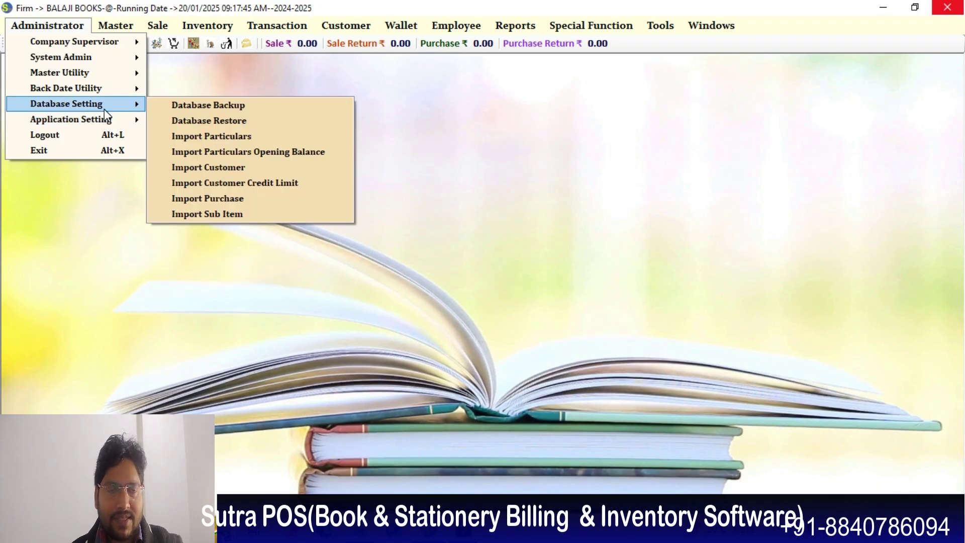
left_click(201, 135)
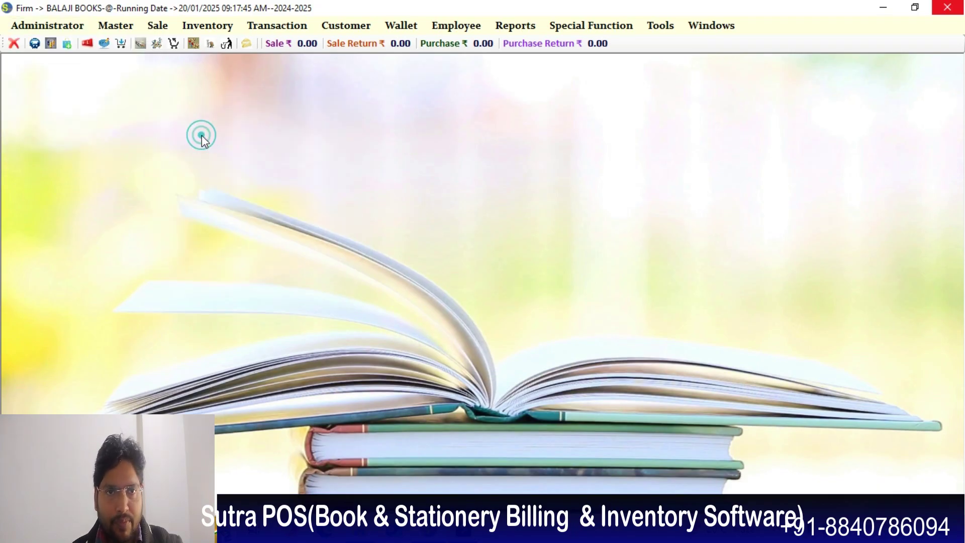
left_click(610, 259)
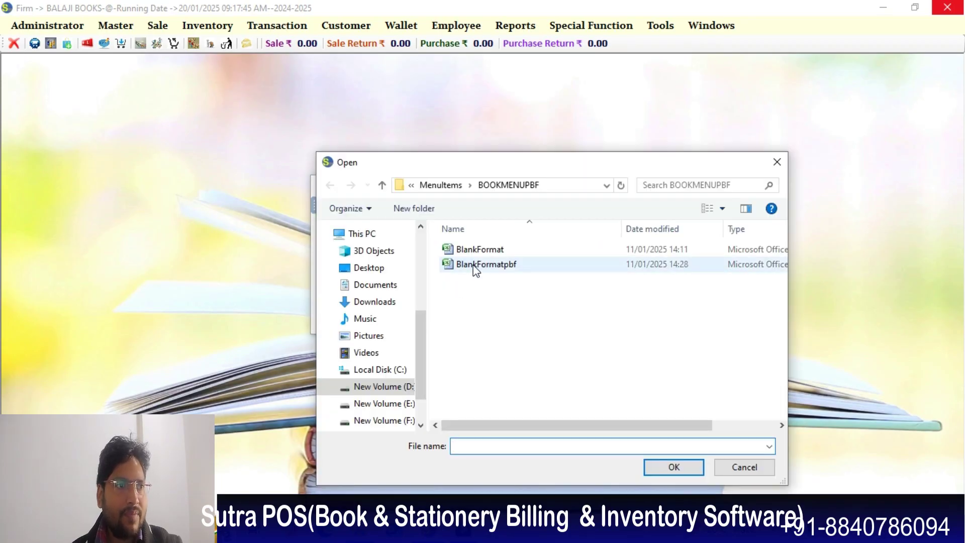
left_click(375, 301)
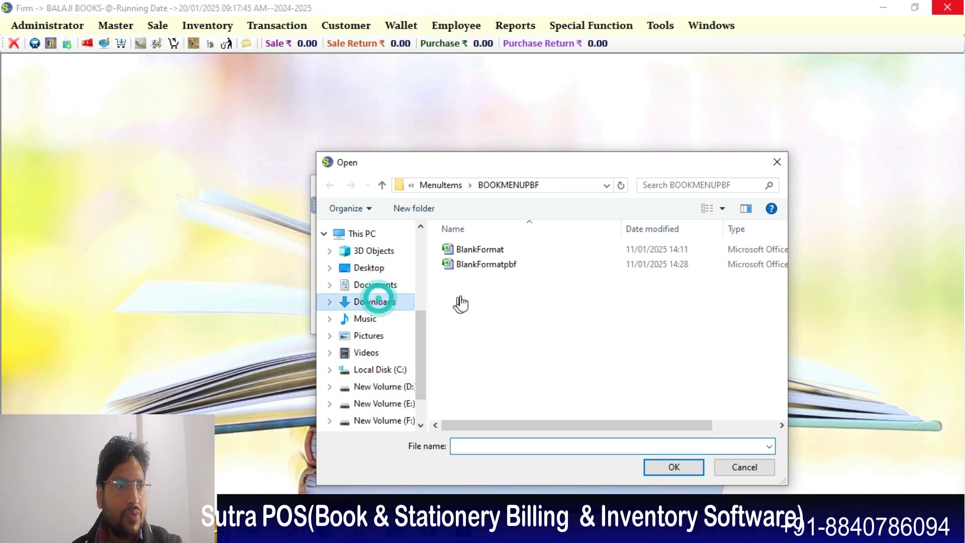
left_click(492, 270)
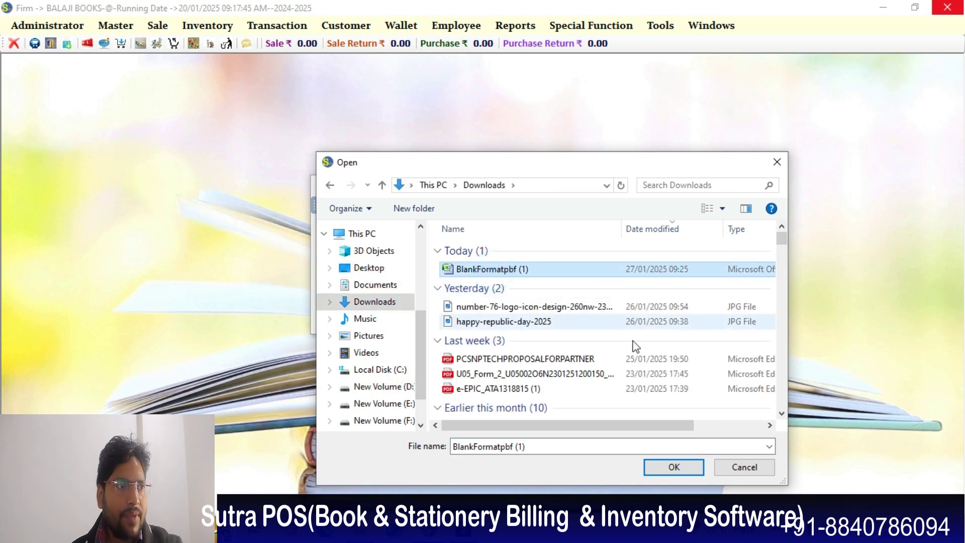
left_click(674, 467)
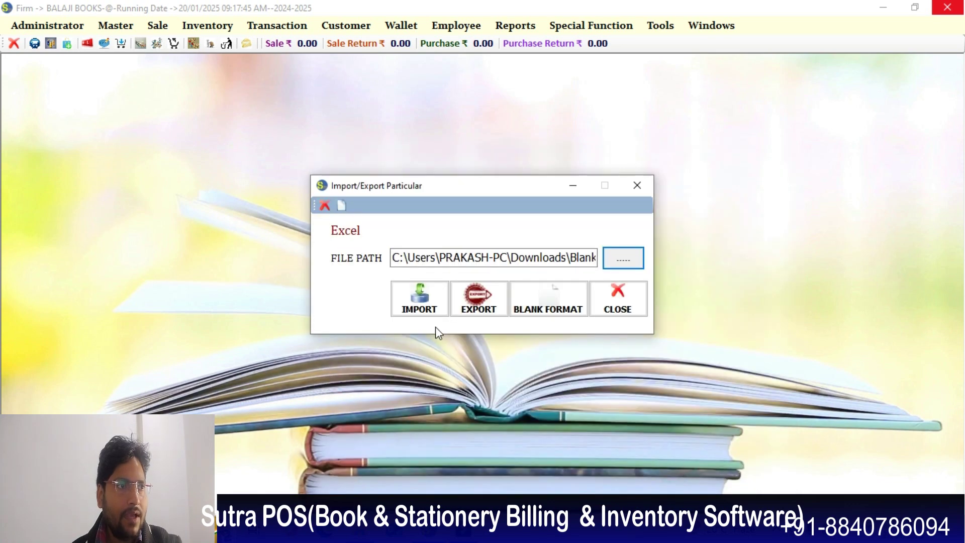
left_click(429, 315)
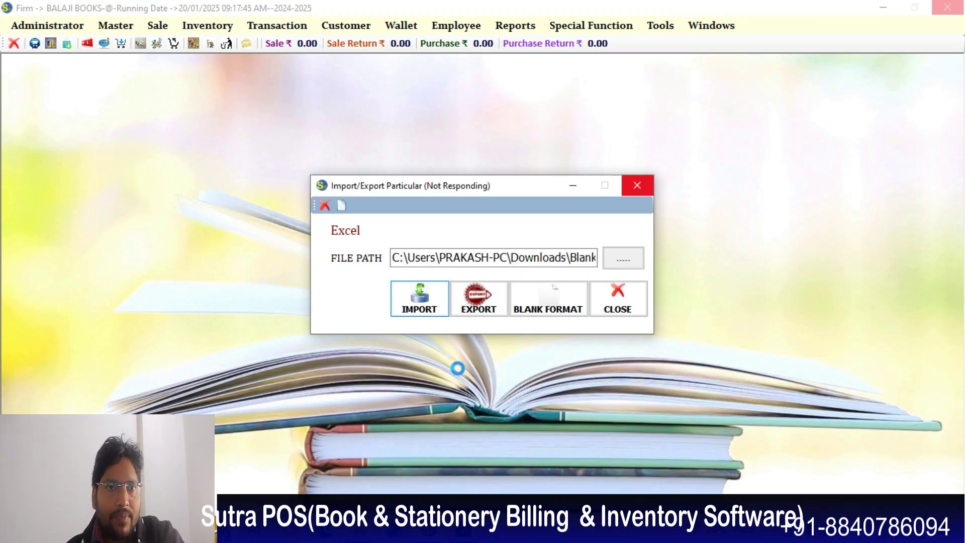
left_click(508, 307)
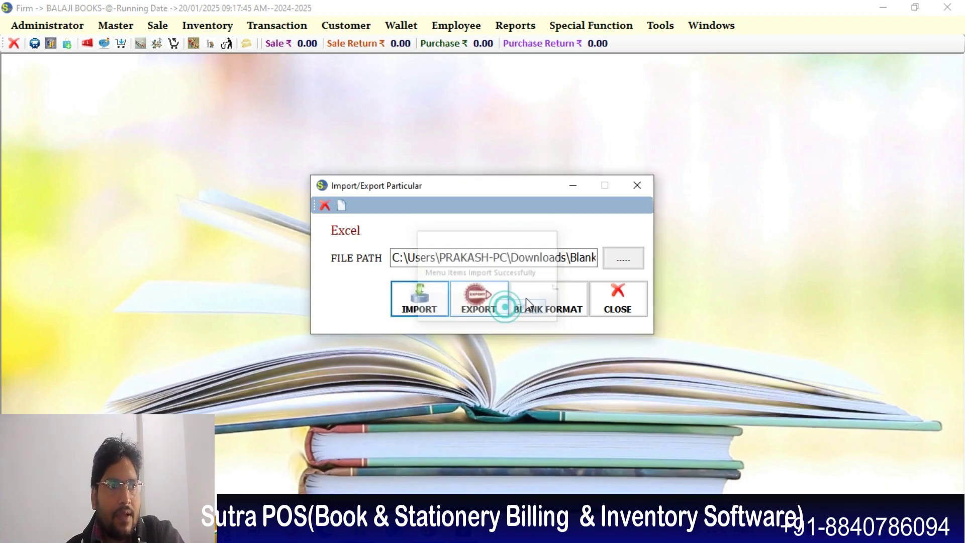
left_click(641, 187)
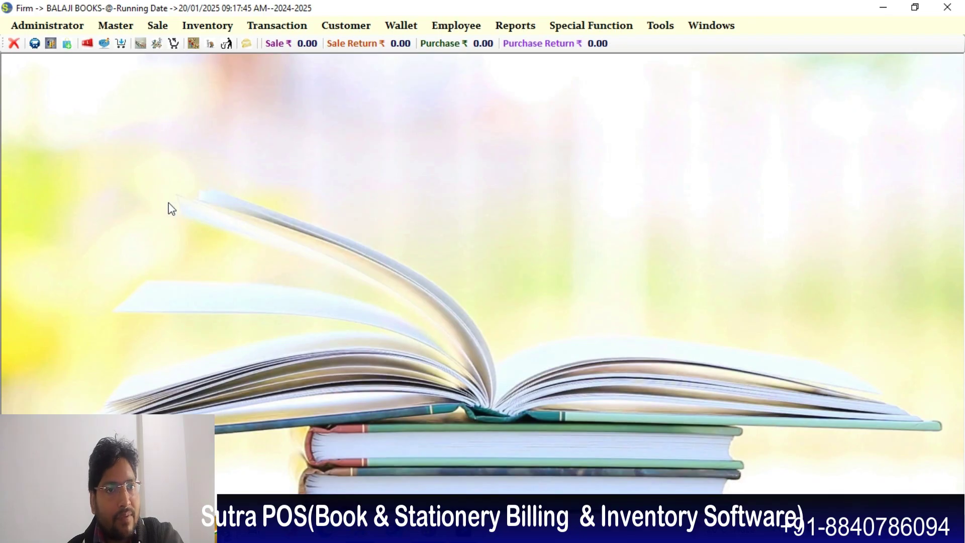
- Change the IC Item Code reference start from 100001 to 100800 in Reference No. Setup
left_click(51, 25)
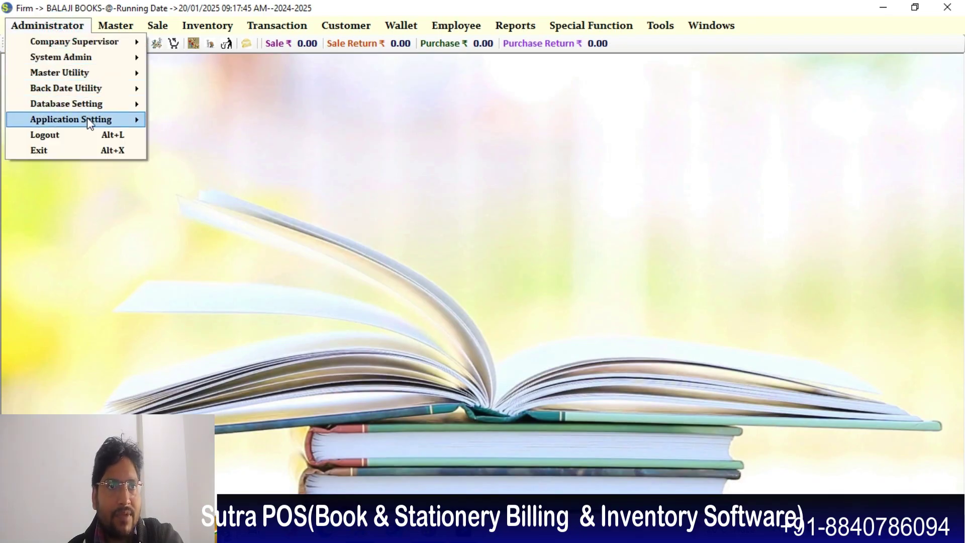
mouse_move(99, 119)
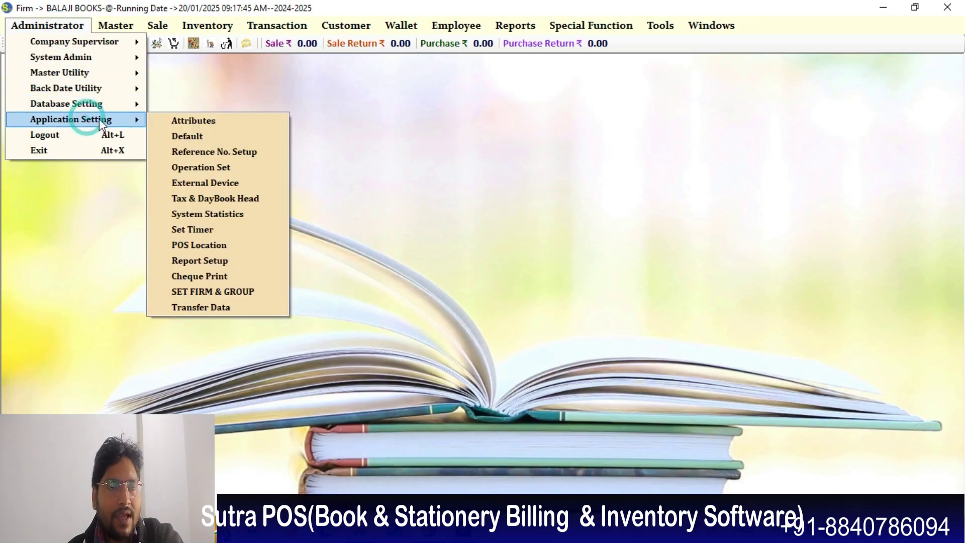
left_click(195, 150)
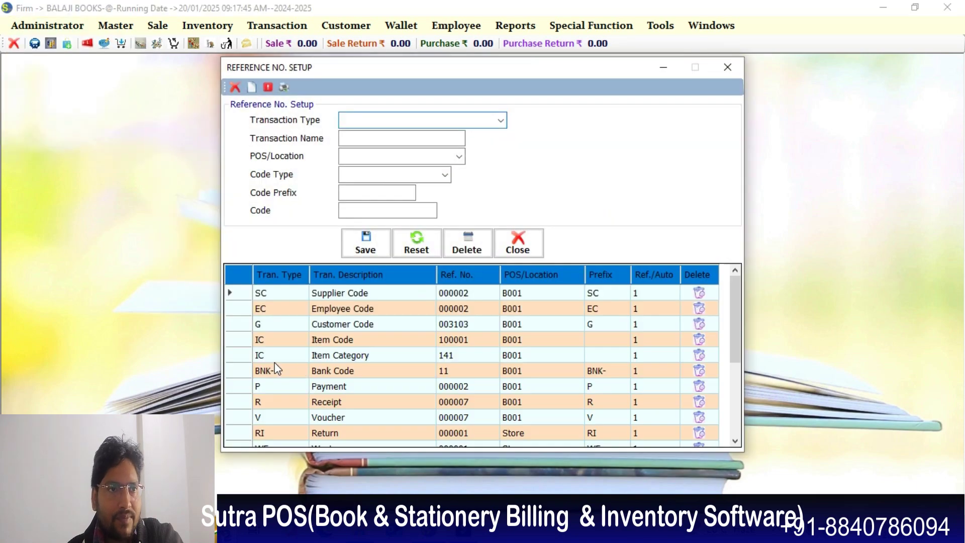
left_click(242, 339)
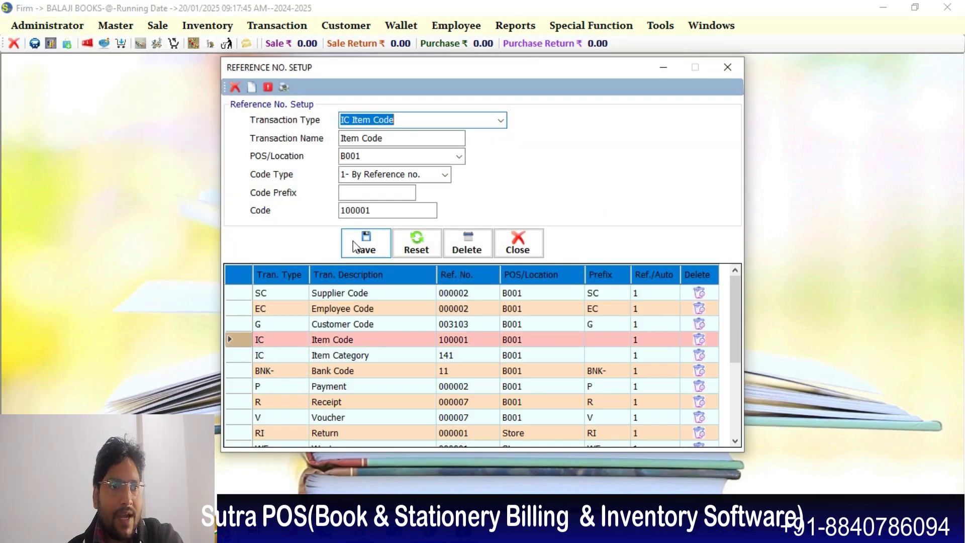
left_click_drag(355, 212, 372, 211)
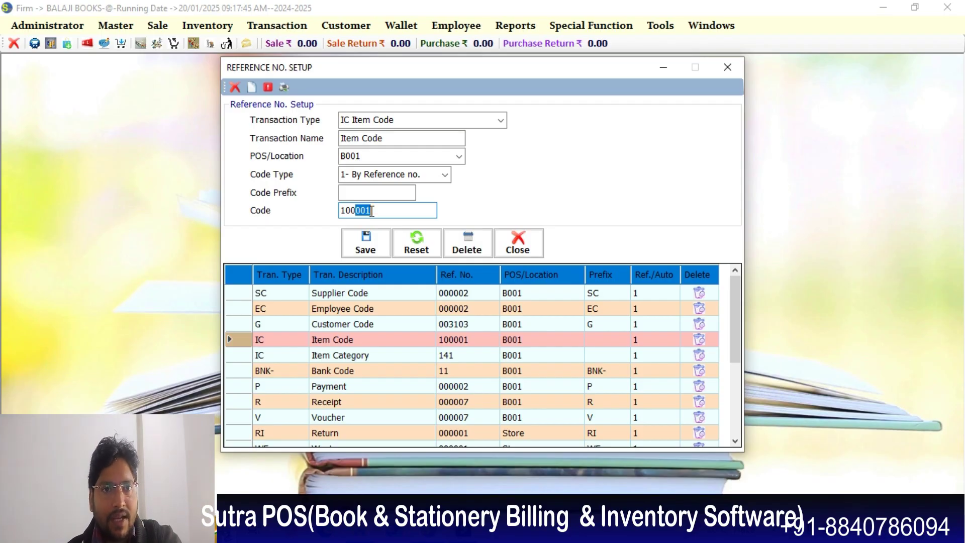
type("800")
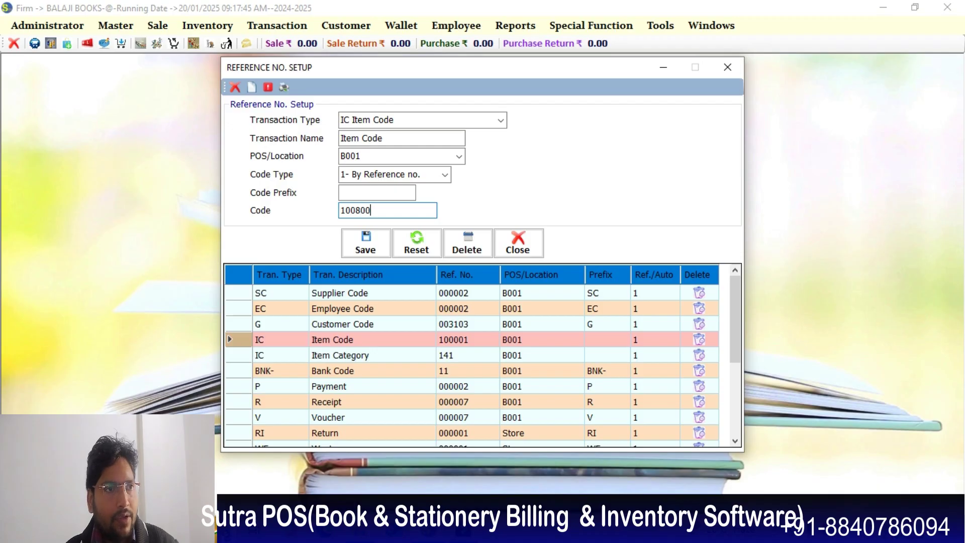
key("Return")
key("Return")
key("Return")
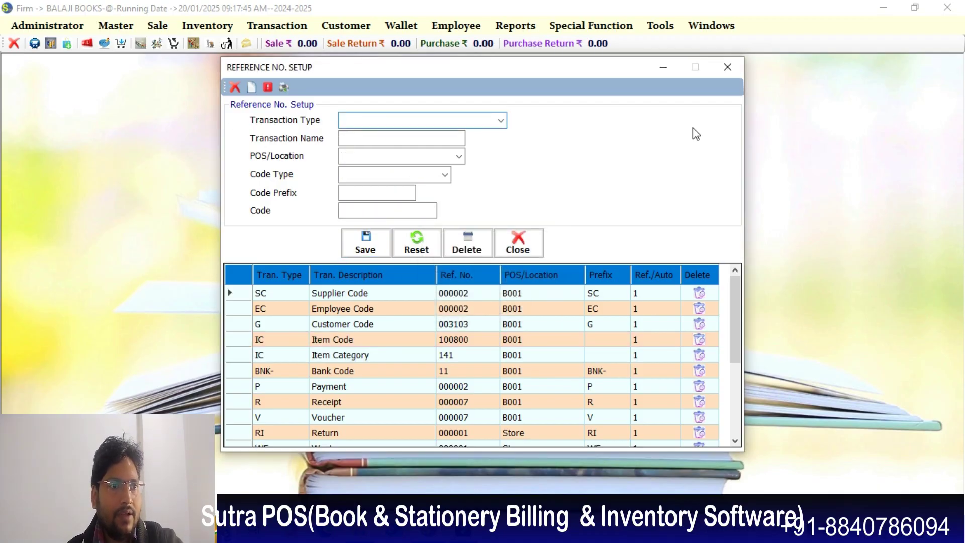
left_click(724, 67)
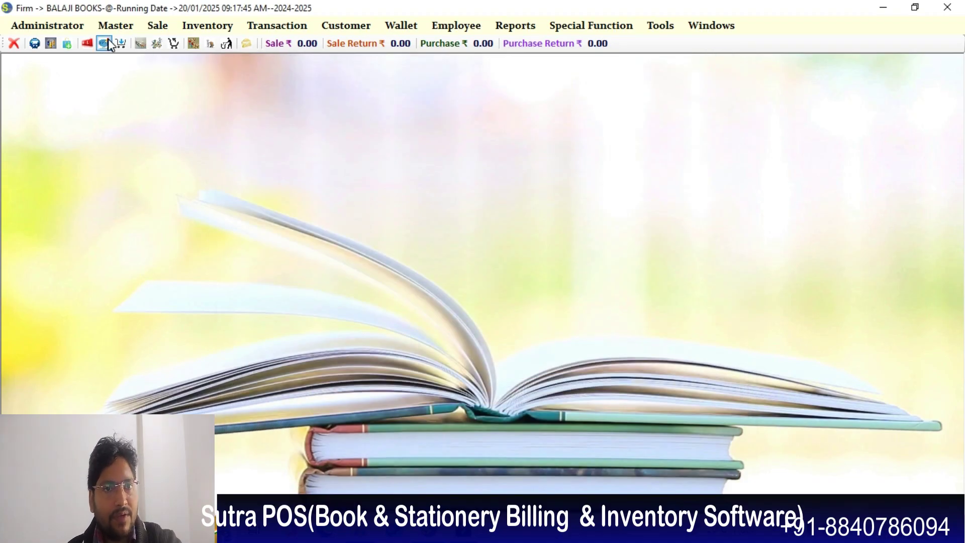
left_click(115, 25)
mouse_move(137, 60)
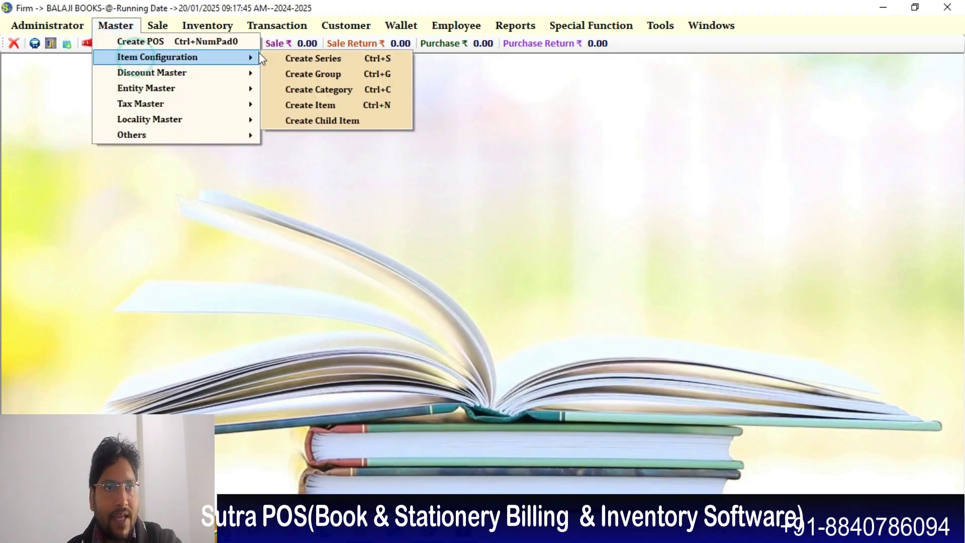
left_click(312, 104)
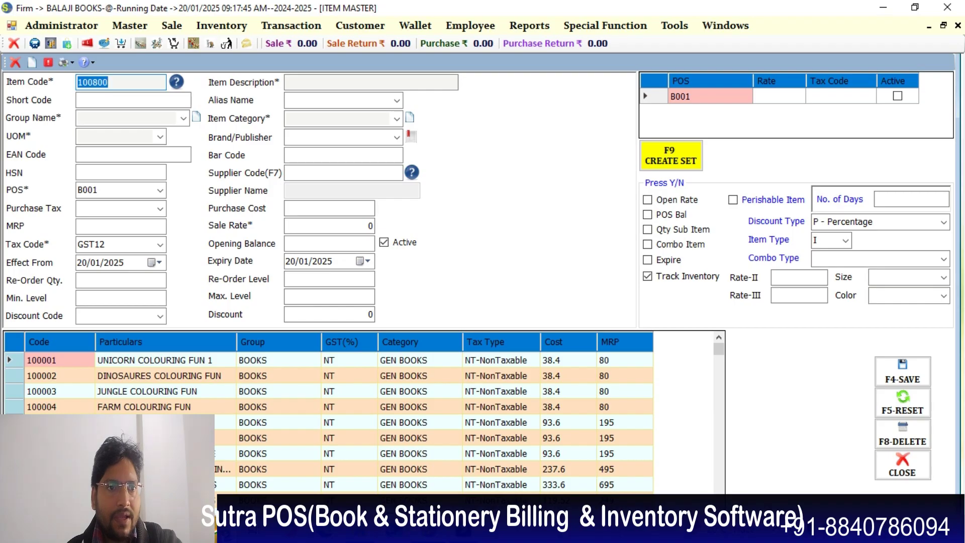
scroll(351, 436, "down", 19)
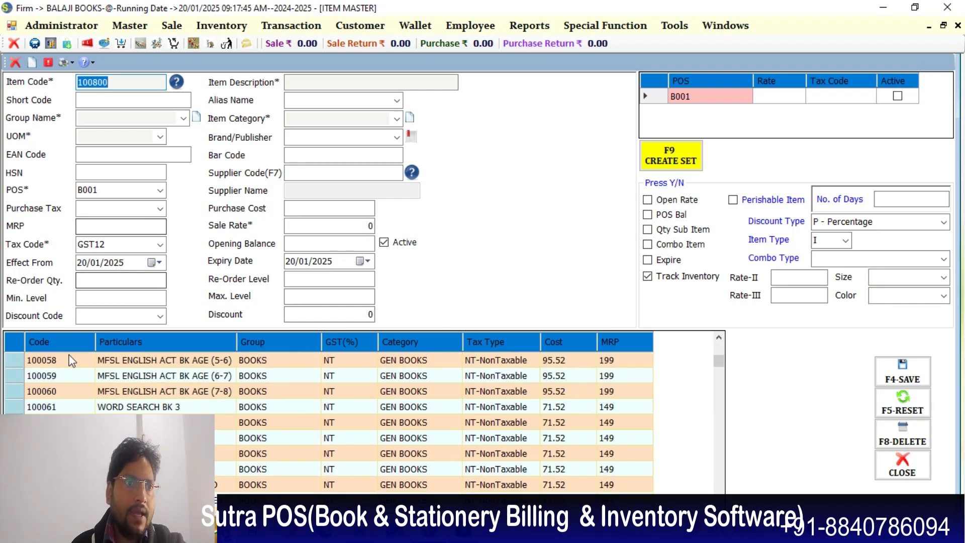
left_click(15, 408)
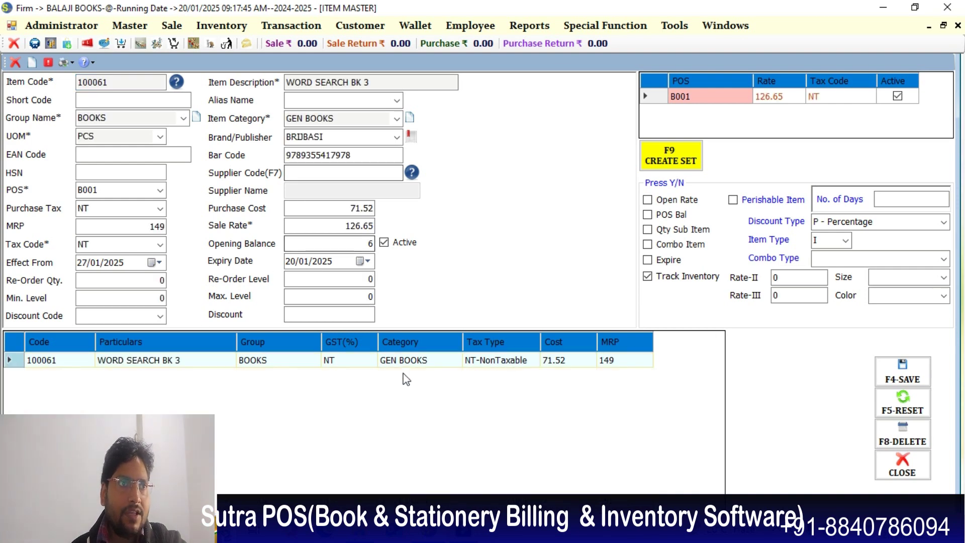
key("Escape")
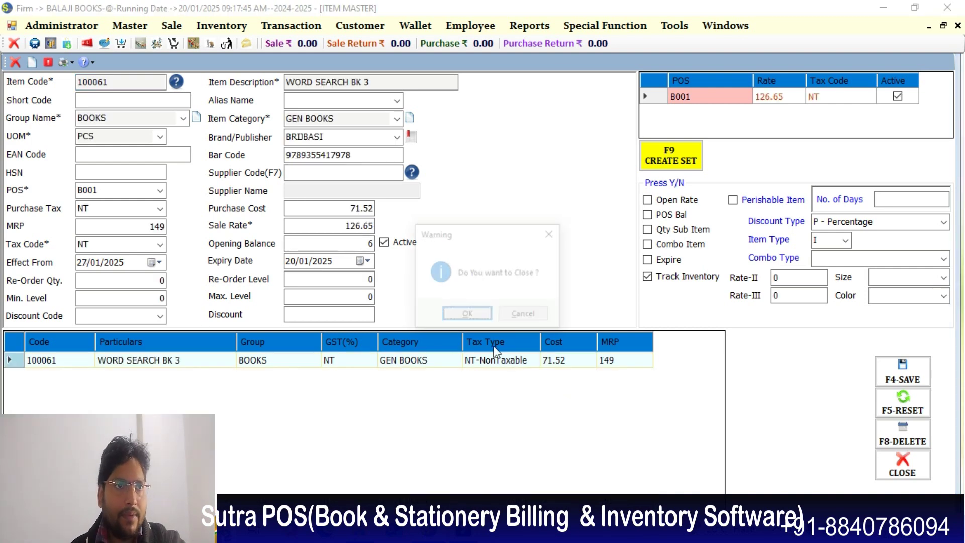
left_click(467, 315)
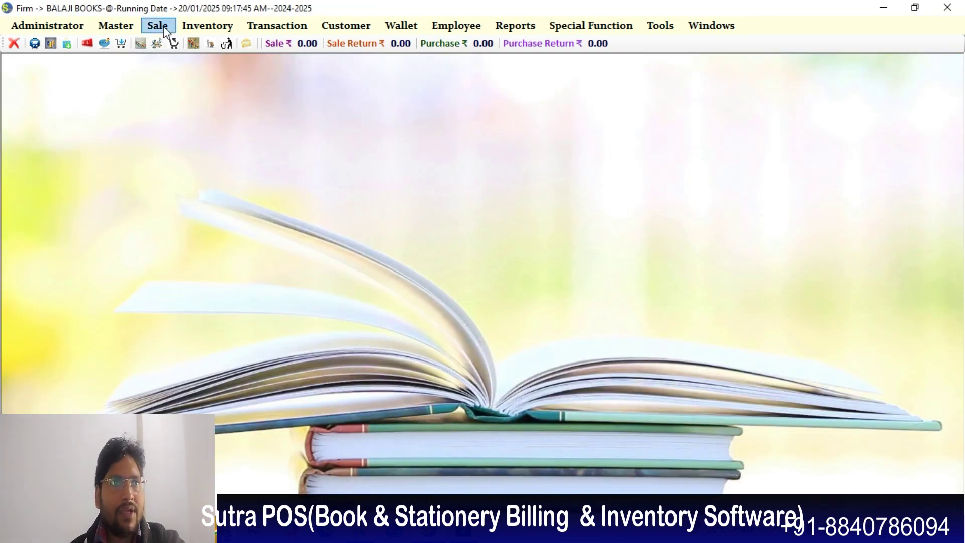
- Start a new POS bill and load the customer by their mobile number
left_click(164, 26)
left_click(181, 47)
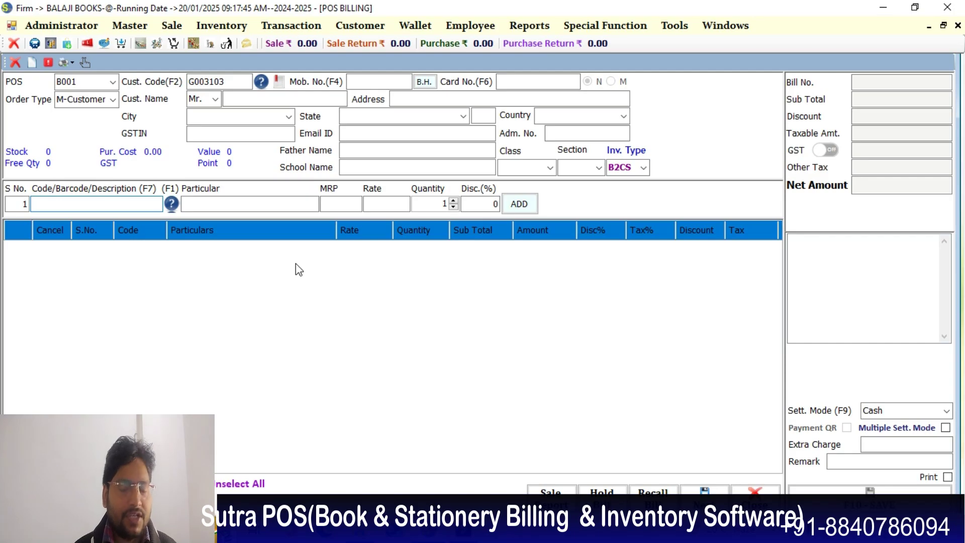
key("F4")
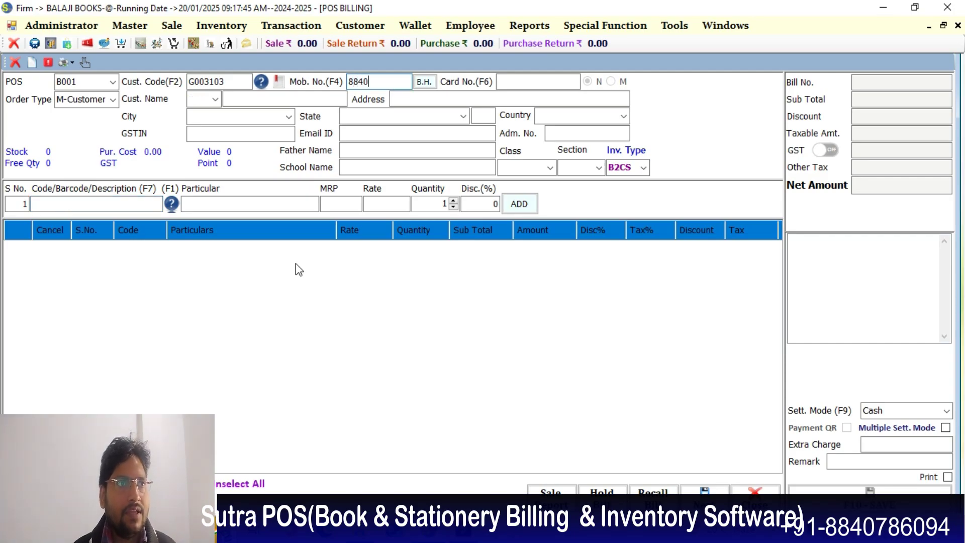
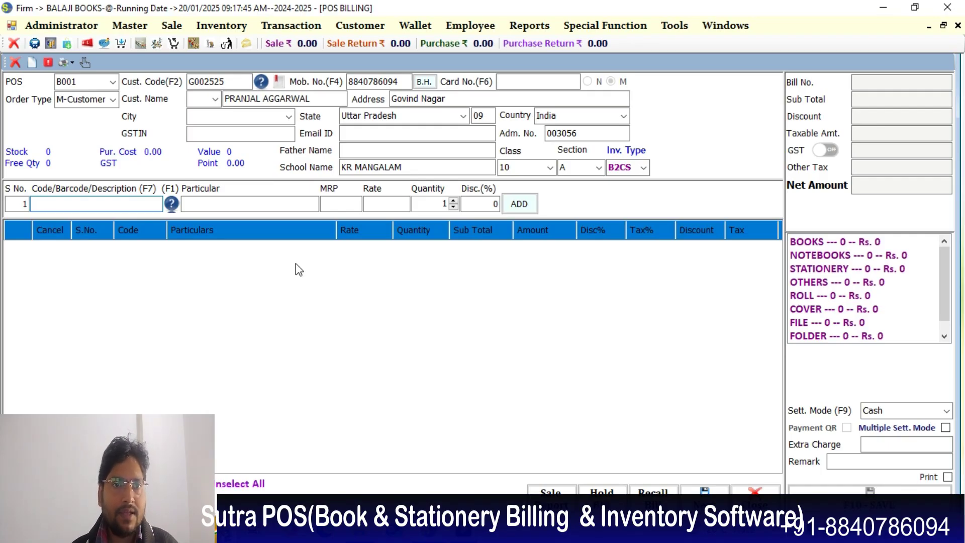
- Add COLOUR & WIPE to the bill with quantity 1
type("COL")
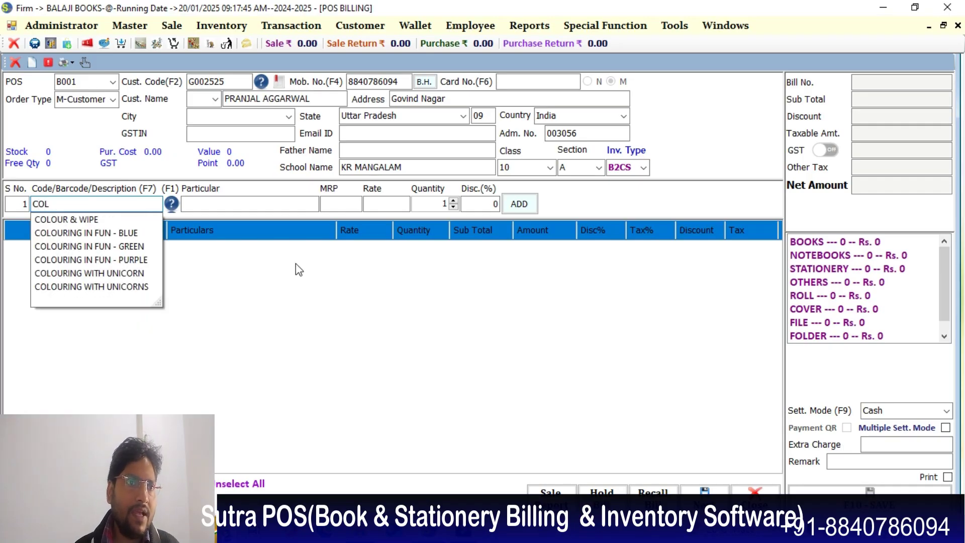
key("Down")
key("Return")
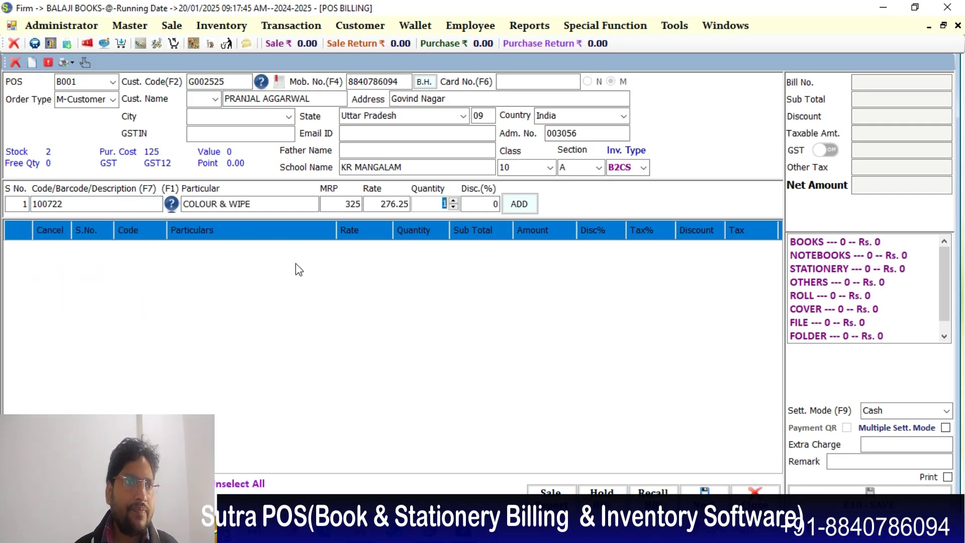
type("3")
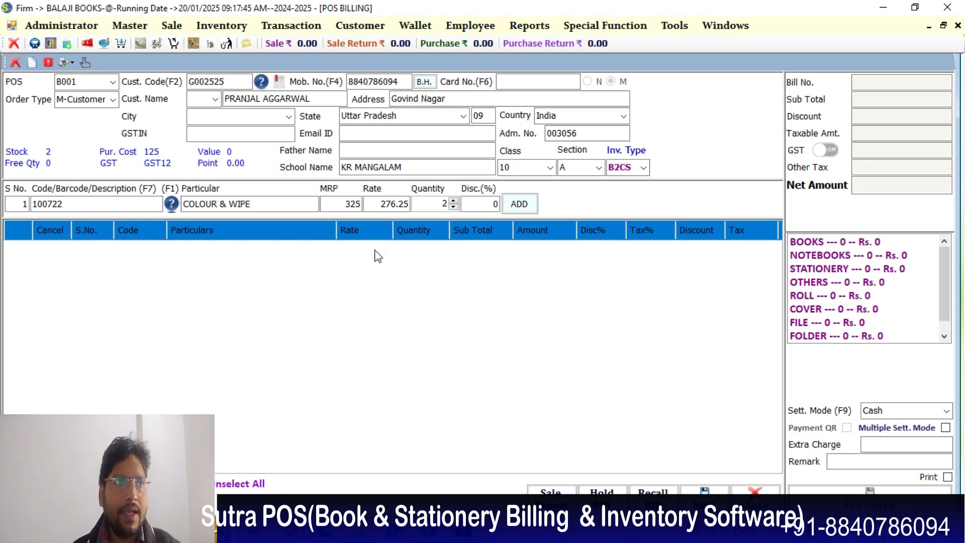
key("Down")
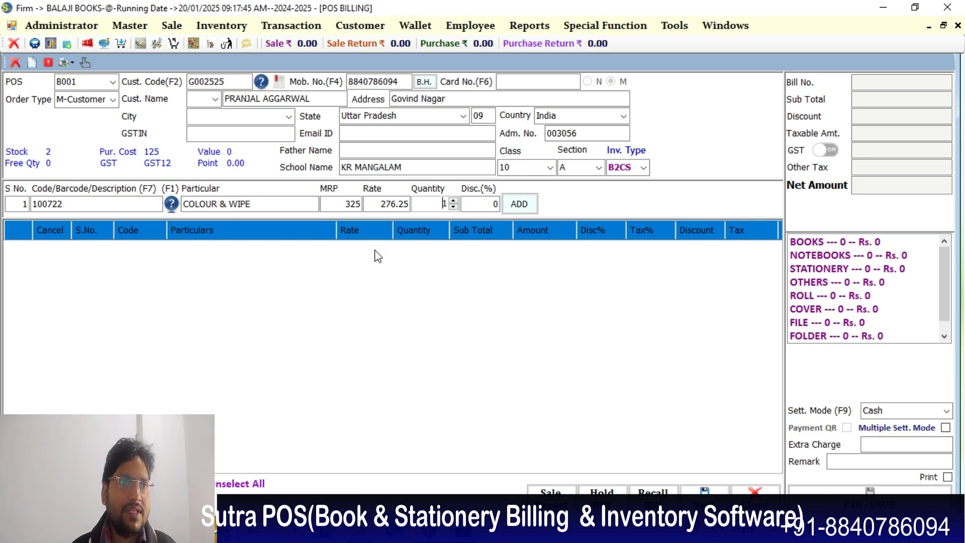
key("Return")
key("Return")
- Add COLOURING IN FUN - BLUE and - PURPLE, then set settlement mode to Cheque
key("Return")
type("C")
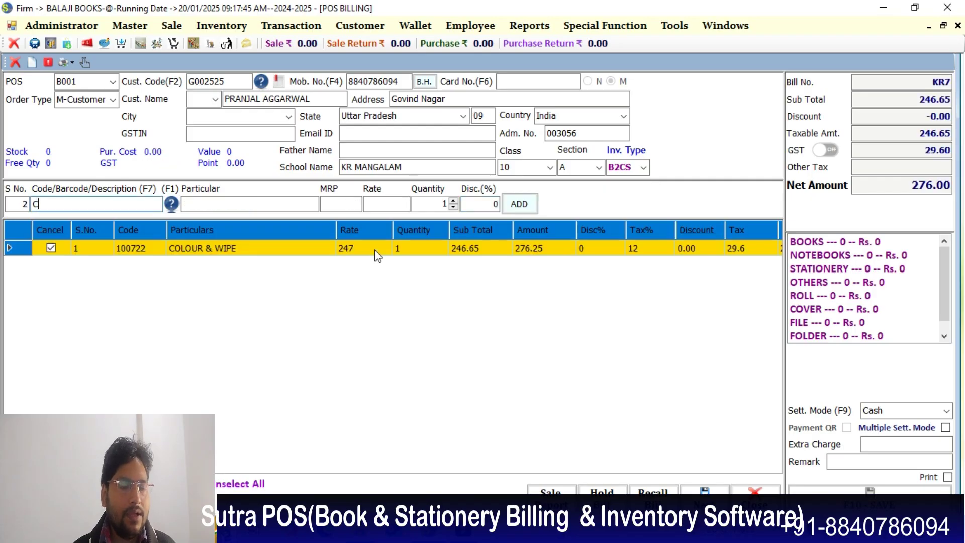
type("OL")
key("Down")
key("Down")
key("Return")
key("Return")
key("Return")
key("Return")
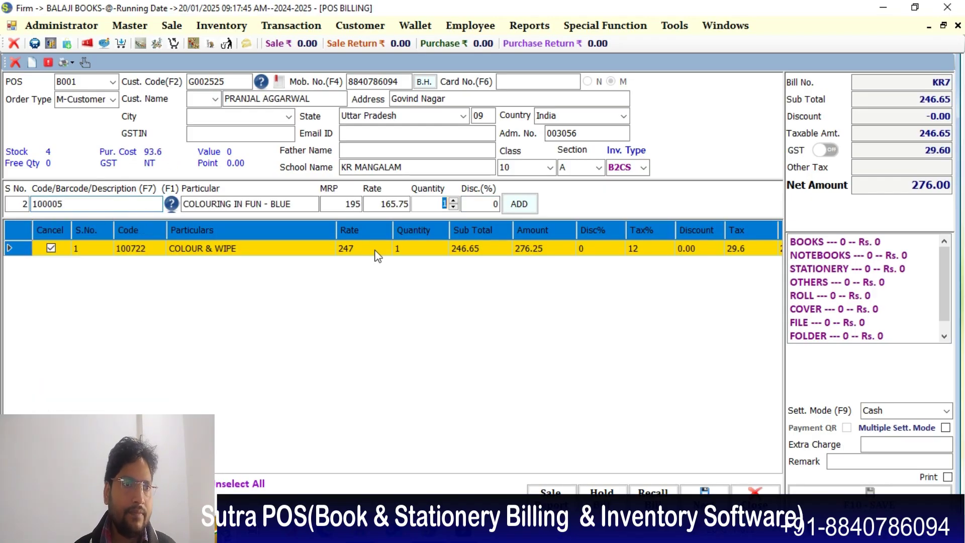
type("CO")
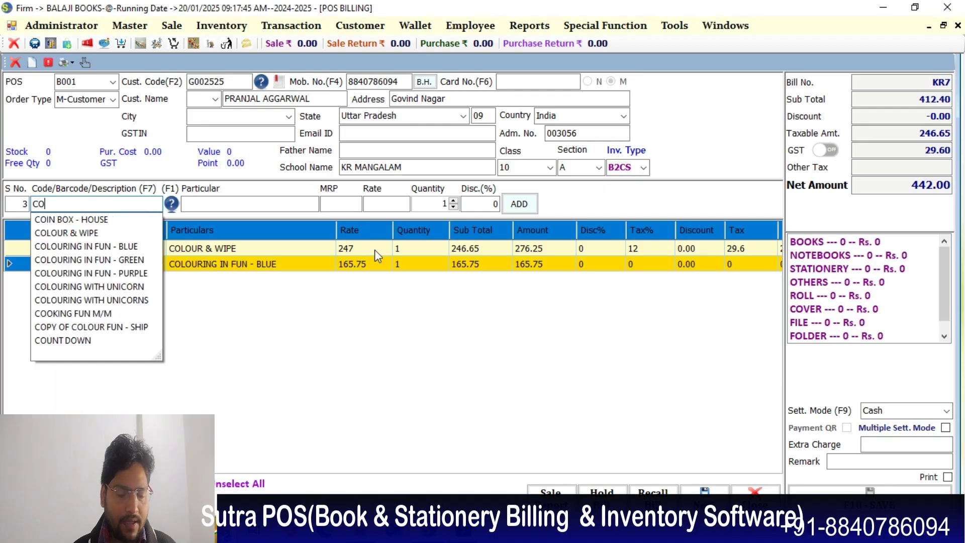
key("Down")
key("Down")
key("Down")
key("Down")
key("Down")
key("Return")
key("Return")
key("Return")
key("Return")
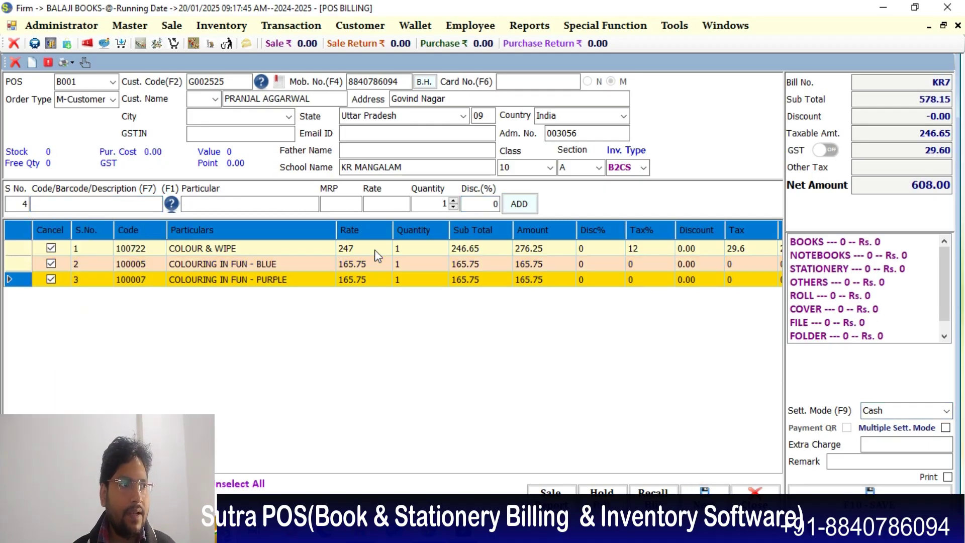
key("F9")
key("Down")
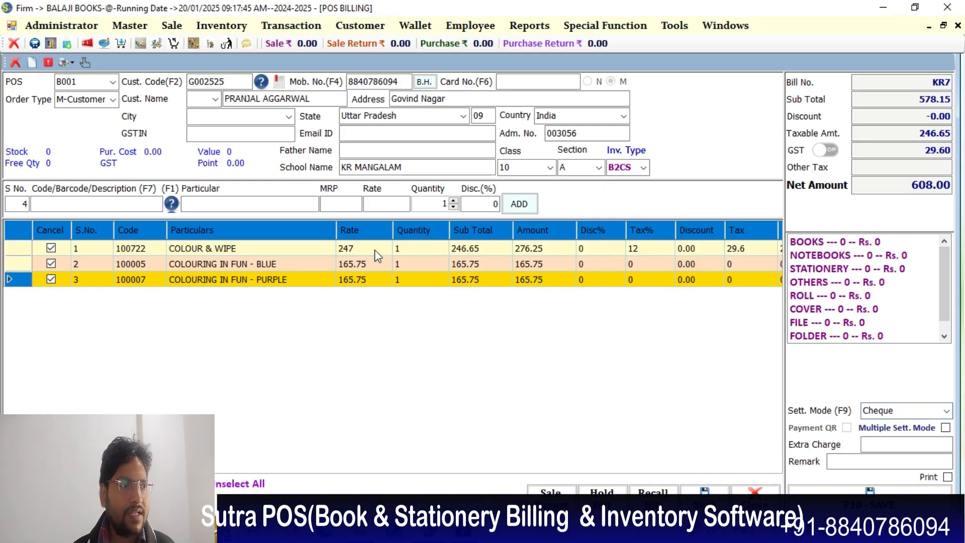
- Switch settlement mode to PhonePe and save the 608.00 bill
key("Return")
key("F9")
key("Down")
key("Down")
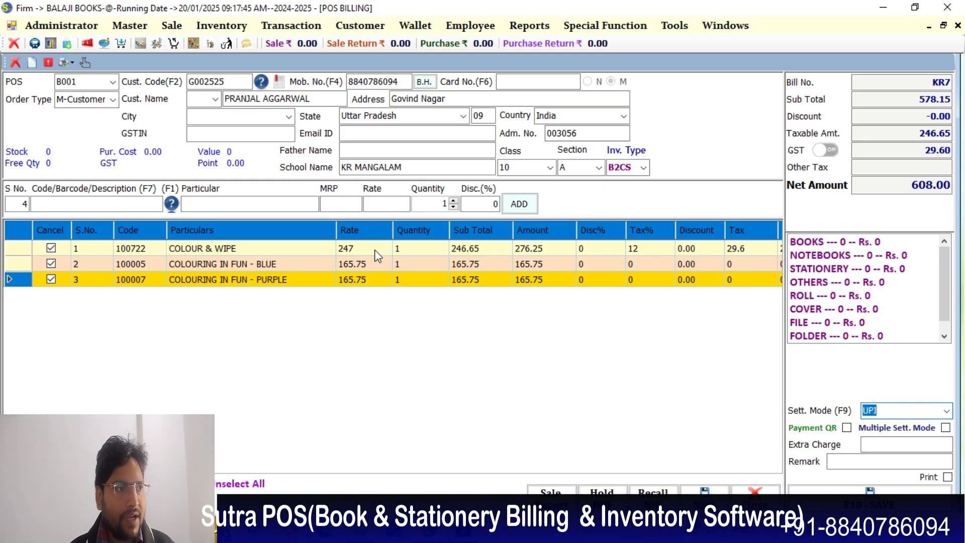
key("Down")
key("Down")
key("Down")
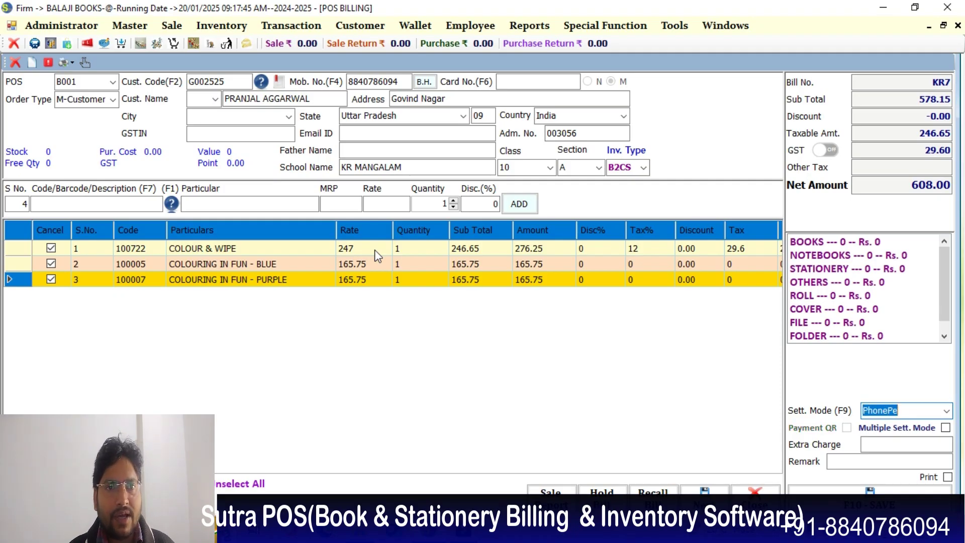
key("Tab")
key("Tab")
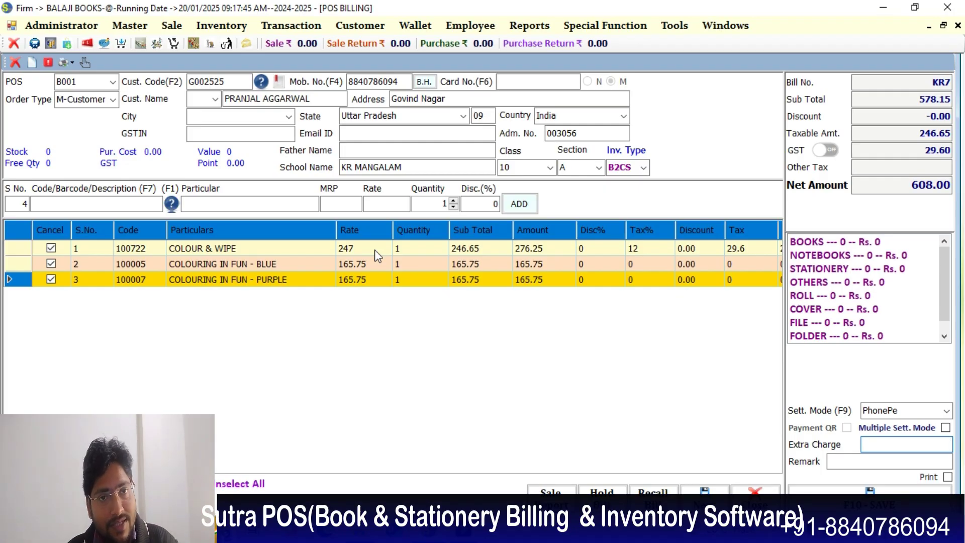
key("Return")
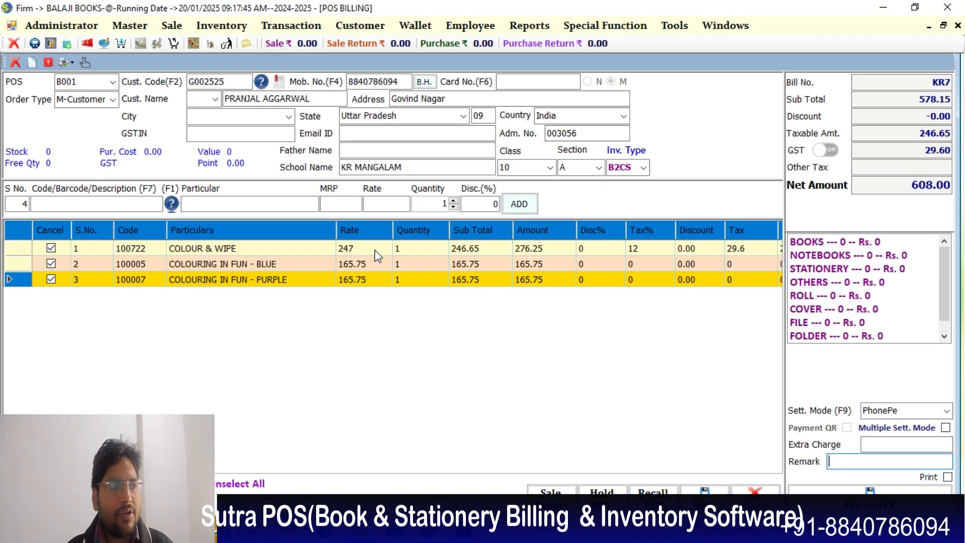
key("Return")
key("Return")
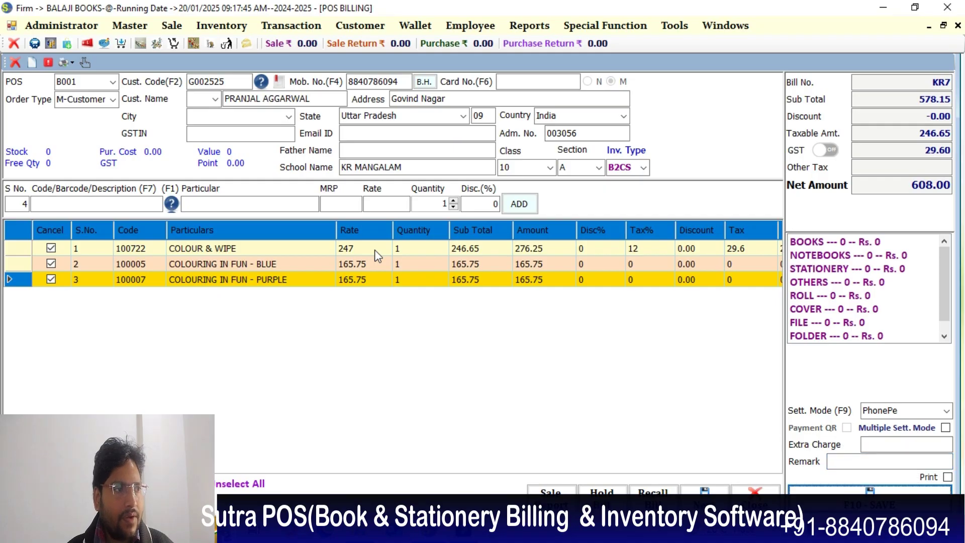
key("Return")
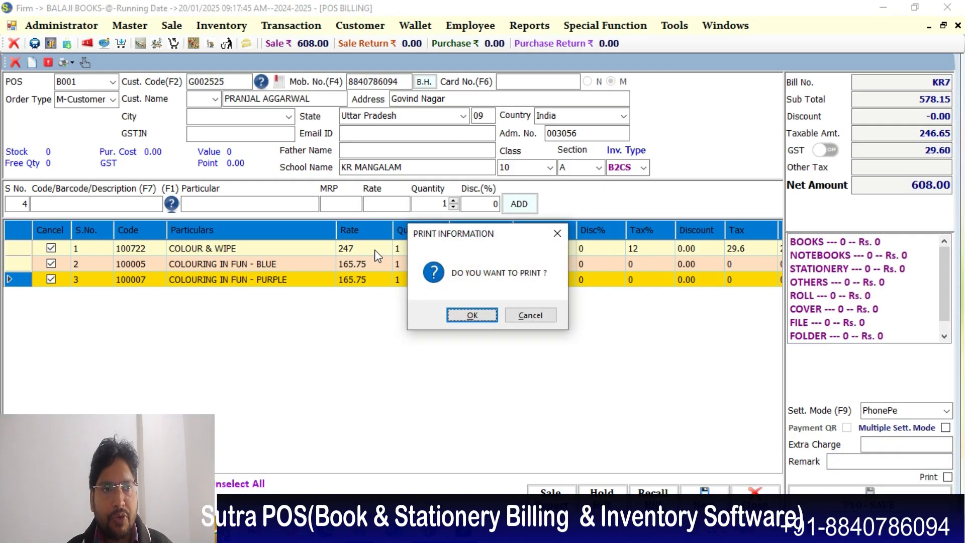
- Decline printing the saved bill and bring up the Reprint Bill window
key("Tab")
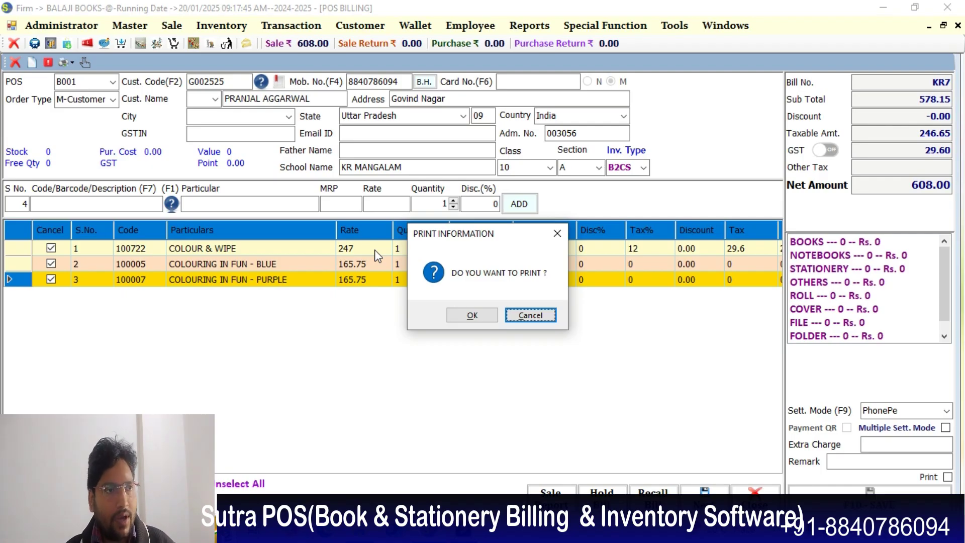
key("Return")
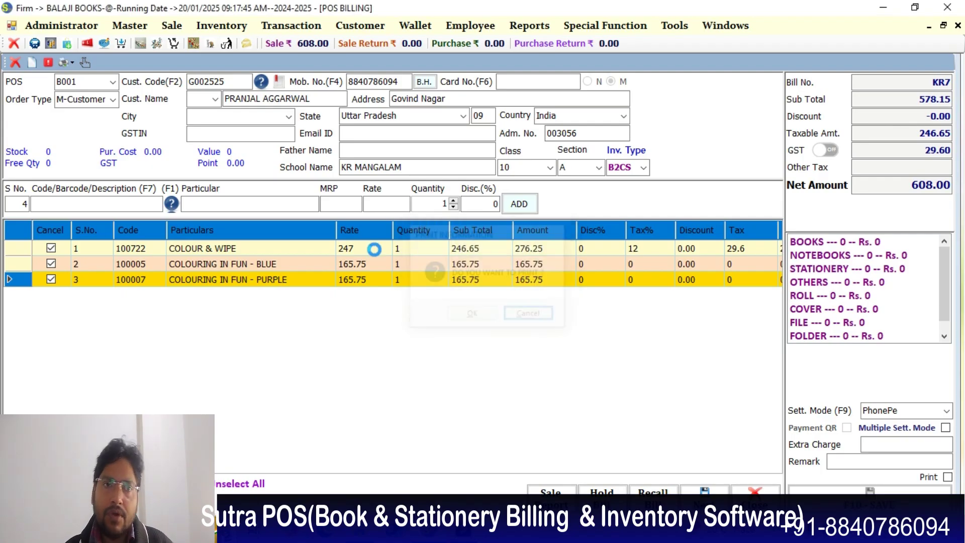
key("ctrl+r")
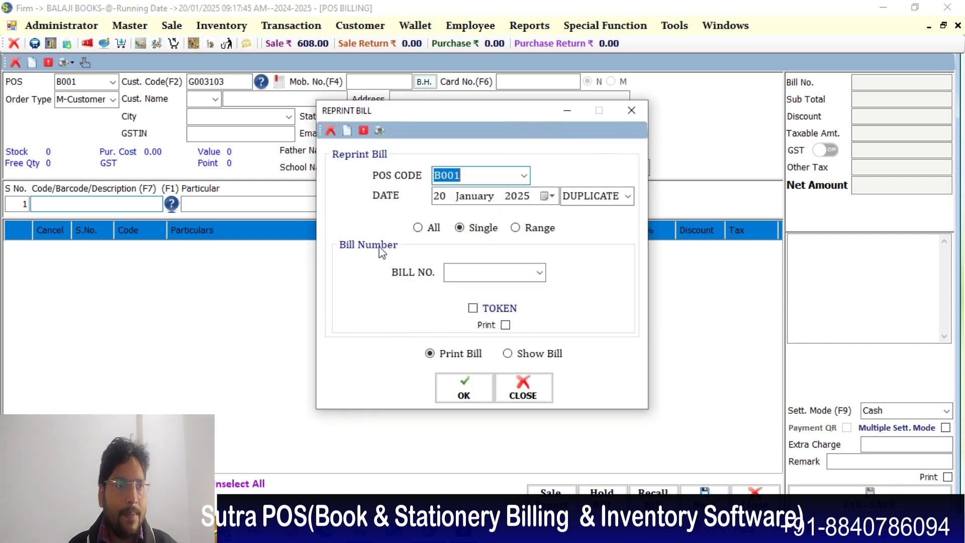
- Show the 608.00 PhonePe bill KR7 on screen as a reprint, then close the viewer and Reprint Bill
left_click(542, 274)
left_click(508, 290)
left_click(516, 352)
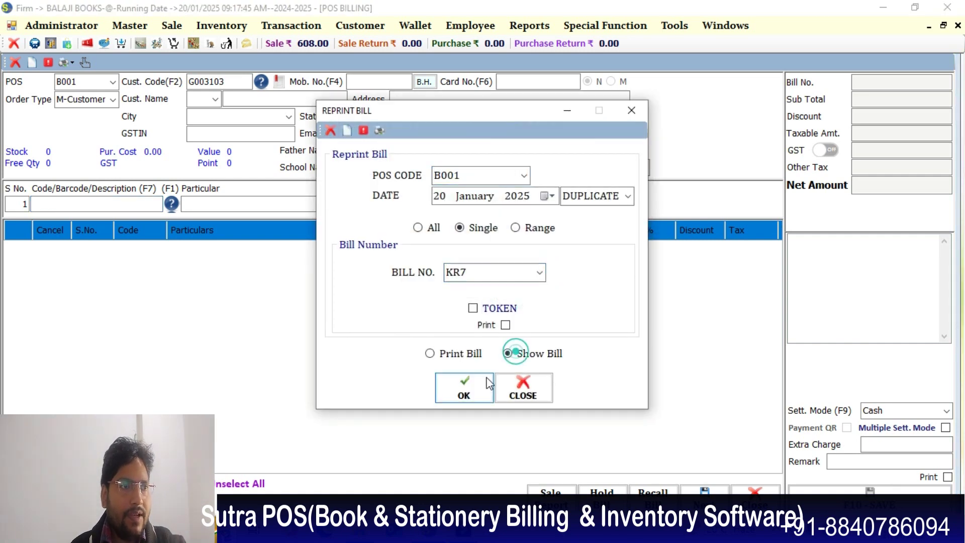
left_click(471, 385)
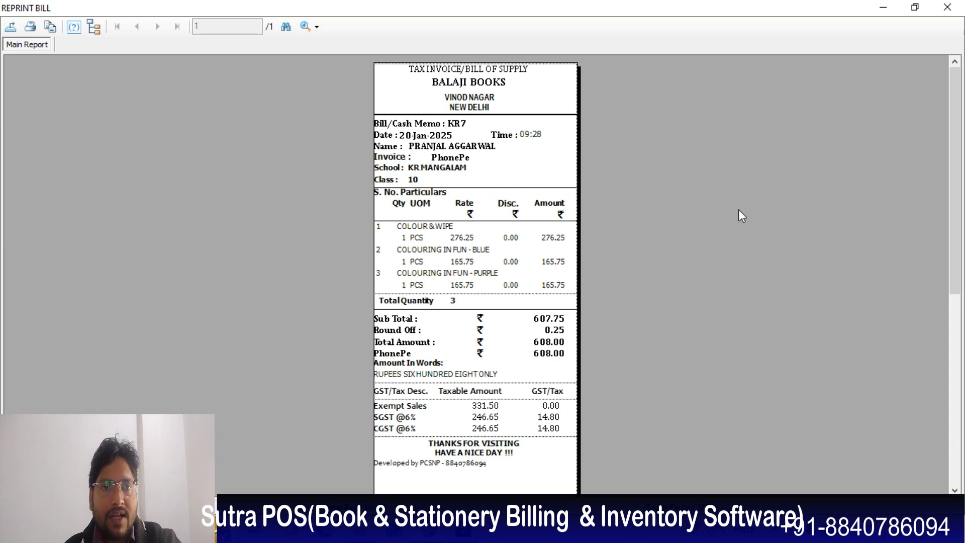
left_click(947, 7)
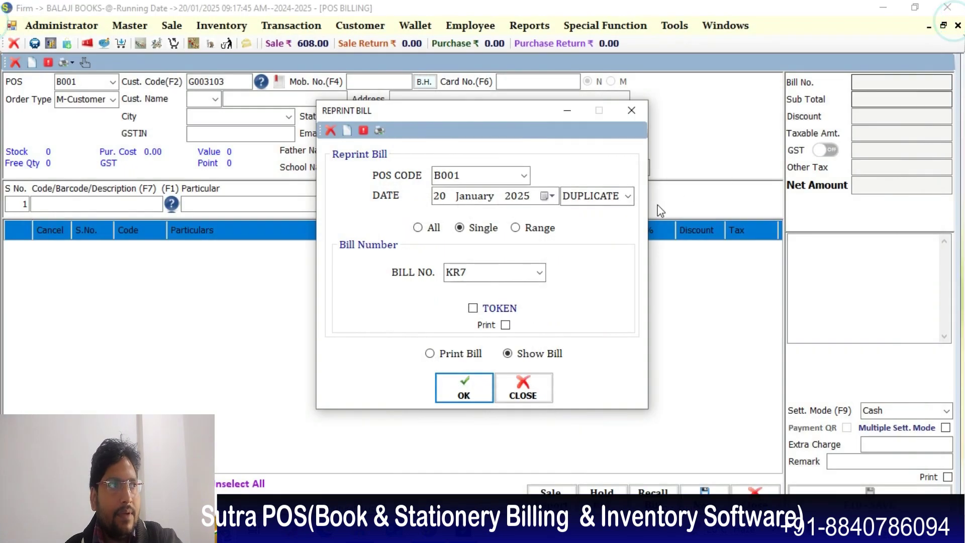
left_click(634, 120)
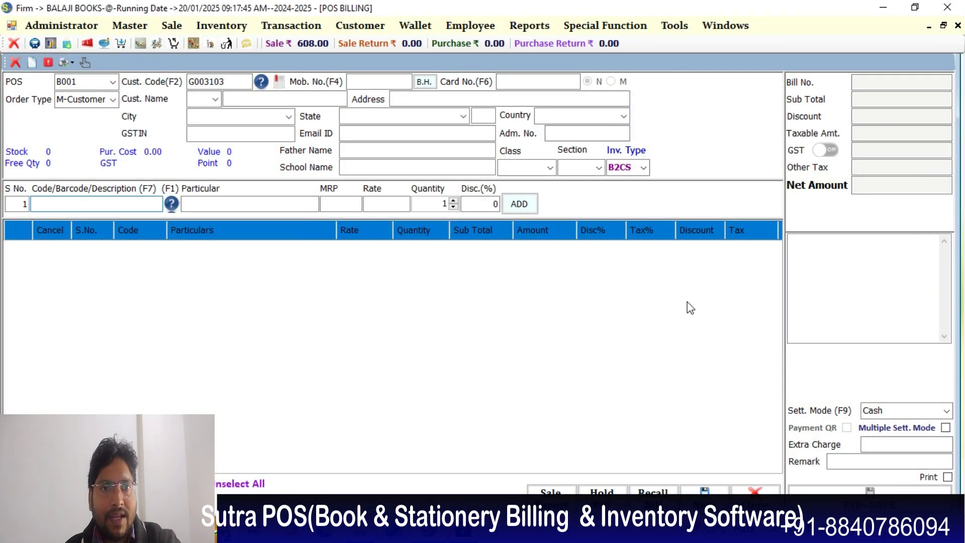